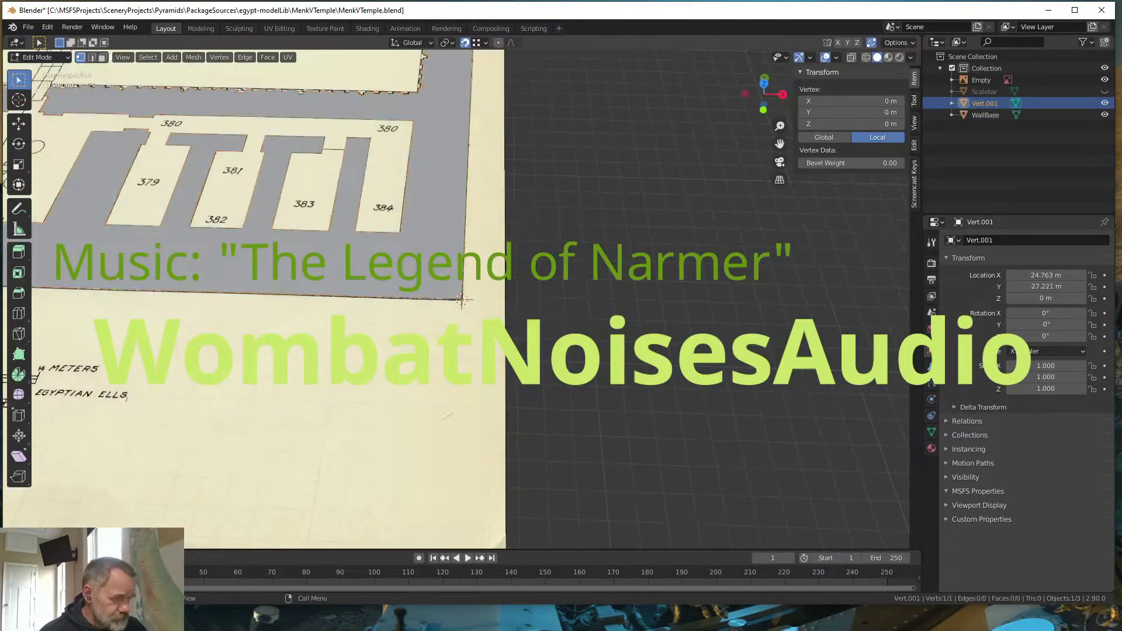
# In top view, add the last corner point of the temple outline and begin editing the Floor mesh
pyautogui.scroll(-3, 462, 299)
pyautogui.press('KP_7')
pyautogui.scroll(-2, 277, 474)
pyautogui.keyDown('ctrl'); pyautogui.rightClick(277, 475); pyautogui.keyUp('ctrl')
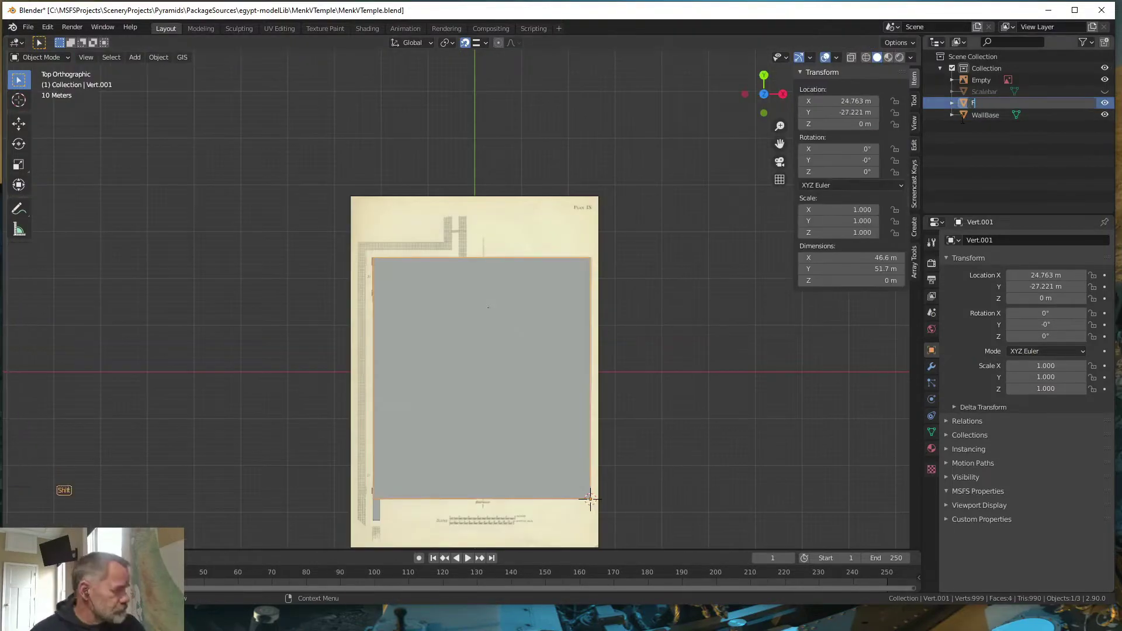
pyautogui.scroll(2, 396, 449)
pyautogui.press('Tab')
pyautogui.hotkey('ctrl', 'r')
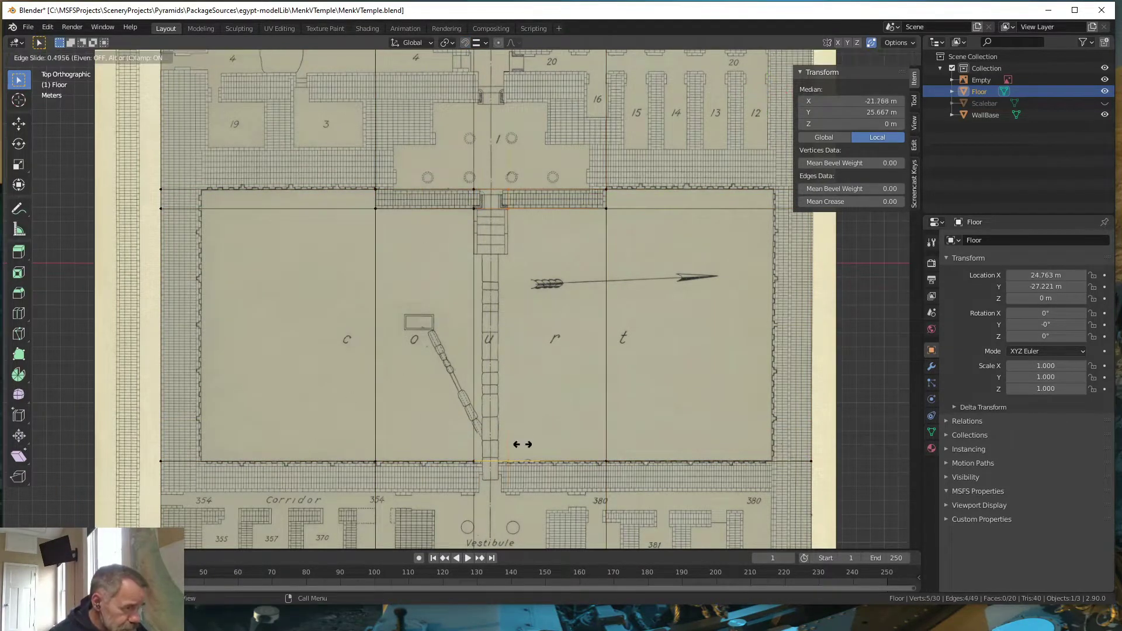
# Add an edge loop across the Floor and slide it to the court's edge
pyautogui.click(441, 462)
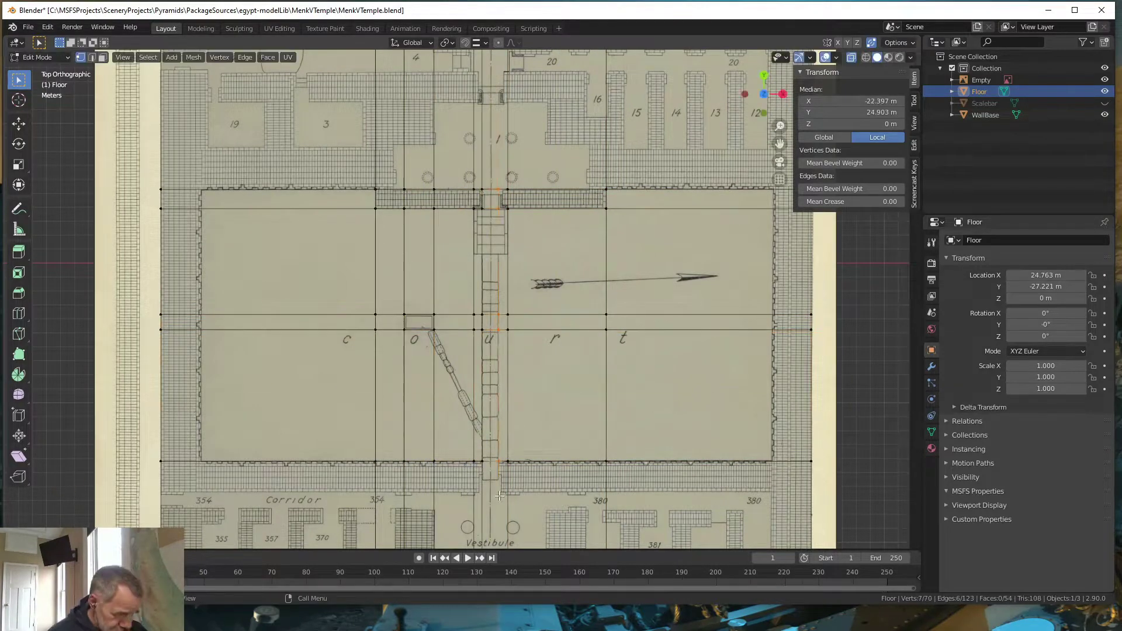
pyautogui.click(450, 480)
pyautogui.keyDown('shift'); pyautogui.moveTo(454, 68); pyautogui.dragTo(383, 260, button='middle'); pyautogui.keyUp('shift')
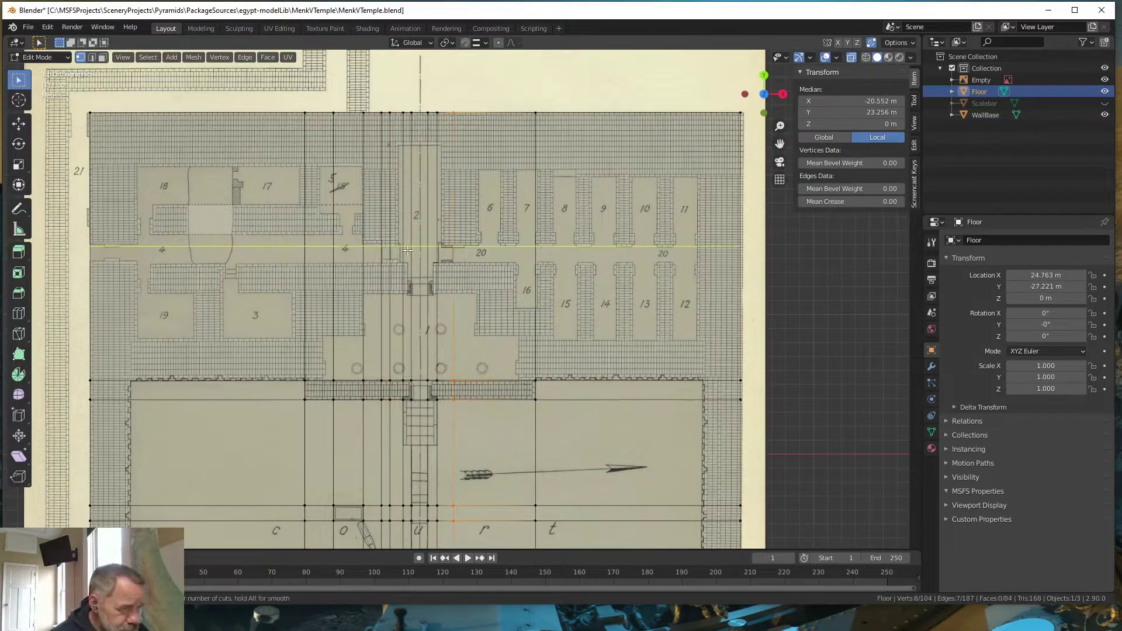
pyautogui.moveTo(403, 272); pyautogui.dragTo(526, 351, button='middle')
# Hide the plan image and the Floor object, then select WallBase
pyautogui.click(1105, 80)
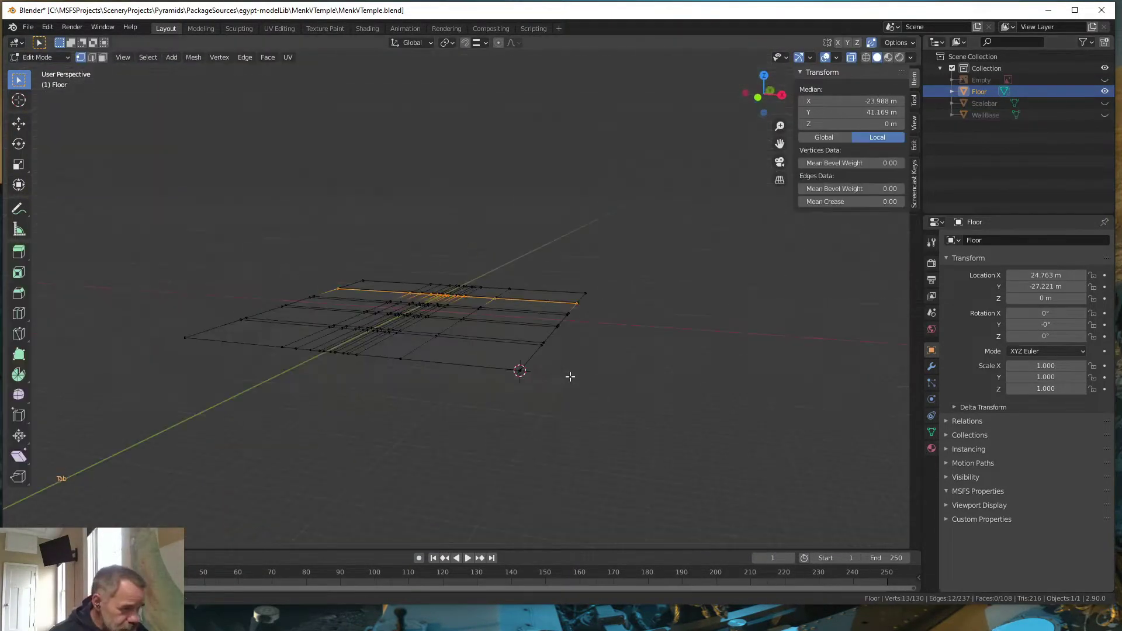
pyautogui.press('Tab')
pyautogui.click(985, 115)
pyautogui.click(1105, 91)
# Show the plan image again and extrude the WallBase walls up 5 m
pyautogui.click(1105, 80)
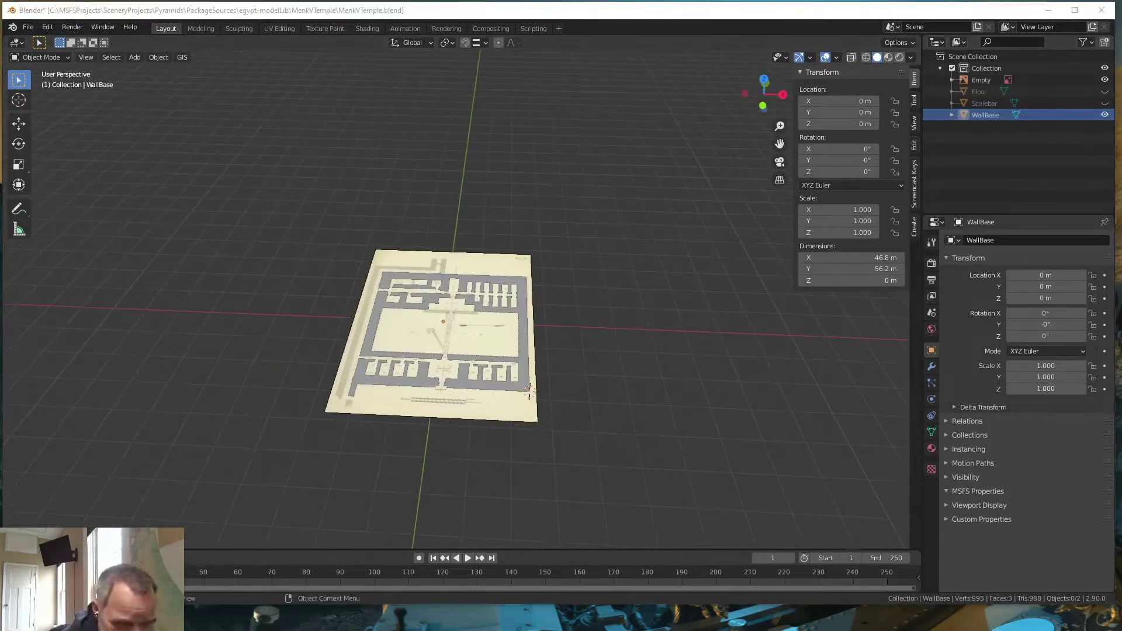
pyautogui.press('Tab')
pyautogui.write('e')
pyautogui.moveTo(467, 351)
pyautogui.mouseDown(button='middle')
pyautogui.moveTo(447, 463)
pyautogui.moveTo(666, 471)
pyautogui.moveTo(629, 282)
pyautogui.mouseUp(button='middle')
pyautogui.write('5')
pyautogui.press('Return')
# Place the first outline point at the wall corner and move it along Y
pyautogui.scroll(3, 629, 282)
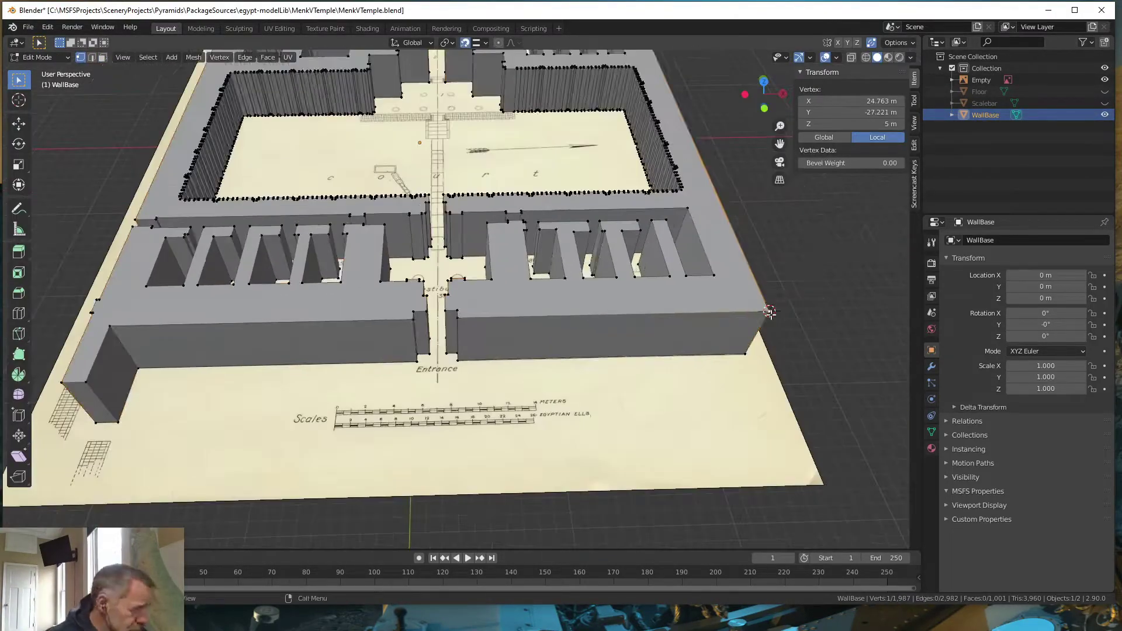
pyautogui.click(85, 332)
pyautogui.scroll(5, 486, 419)
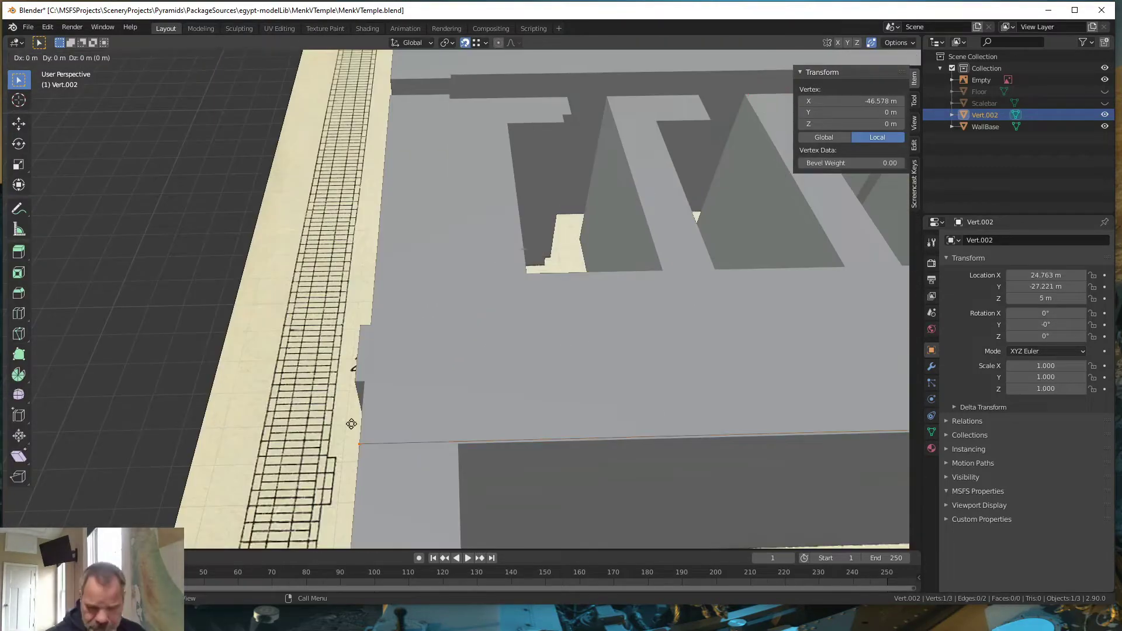
pyautogui.click(360, 330)
pyautogui.moveTo(360, 330); pyautogui.dragTo(387, 450, button='middle')
pyautogui.click(408, 227)
pyautogui.scroll(-5, 408, 226)
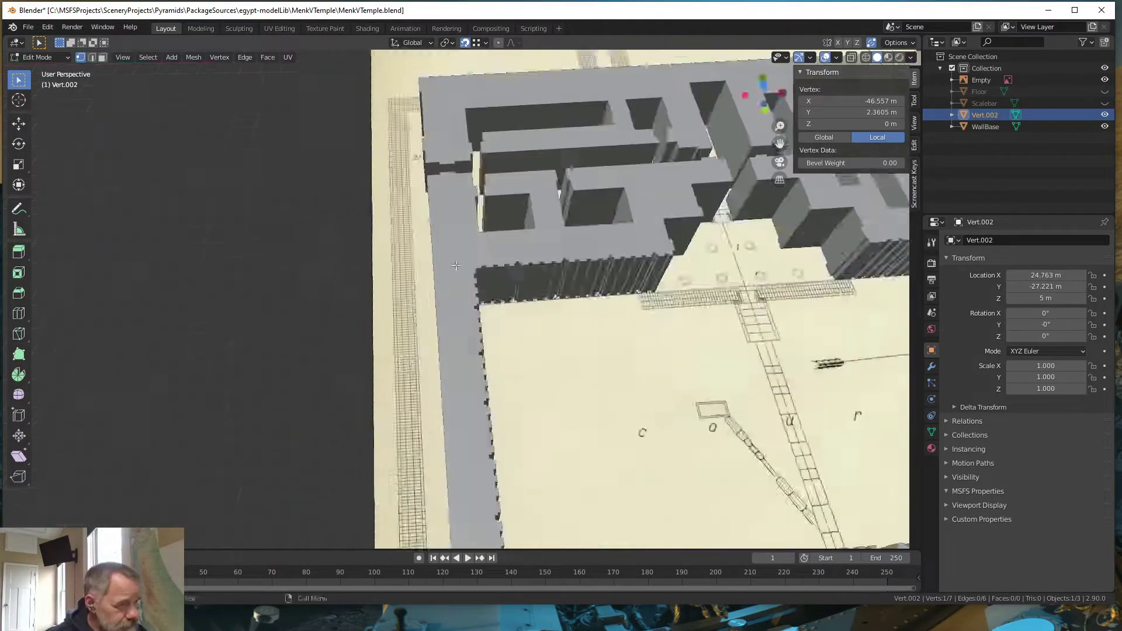
pyautogui.scroll(6, 444, 245)
# Extrude further outline points along the wall up to the final corner
pyautogui.press('e')
pyautogui.rightClick(462, 242)
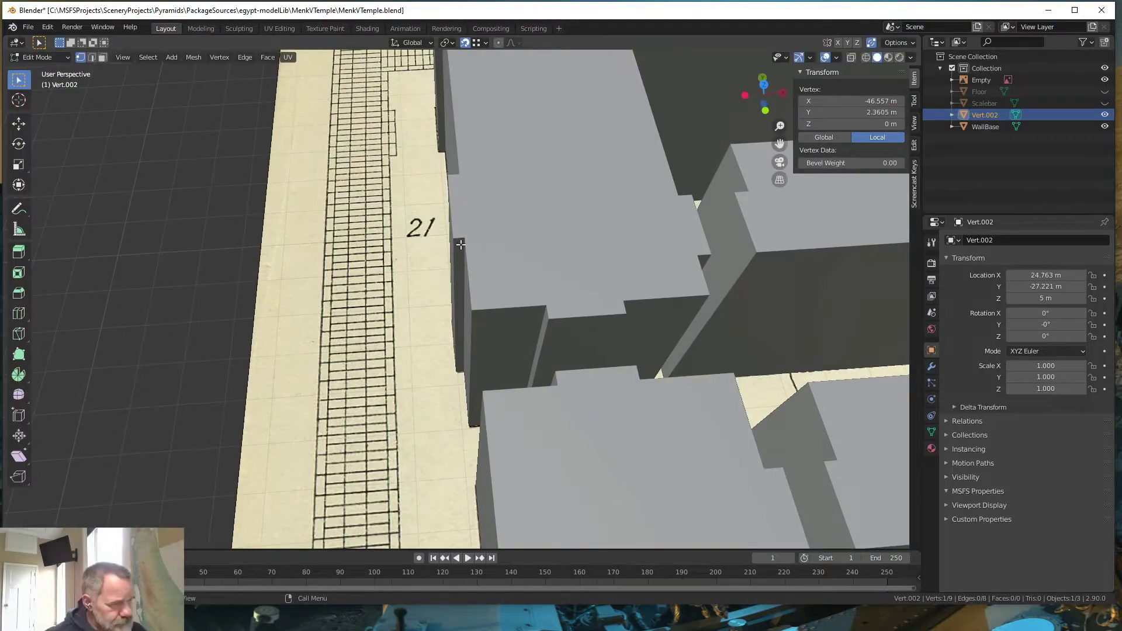
pyautogui.click(452, 241)
pyautogui.moveTo(452, 241); pyautogui.dragTo(422, 228, button='middle')
pyautogui.scroll(-8, 435, 203)
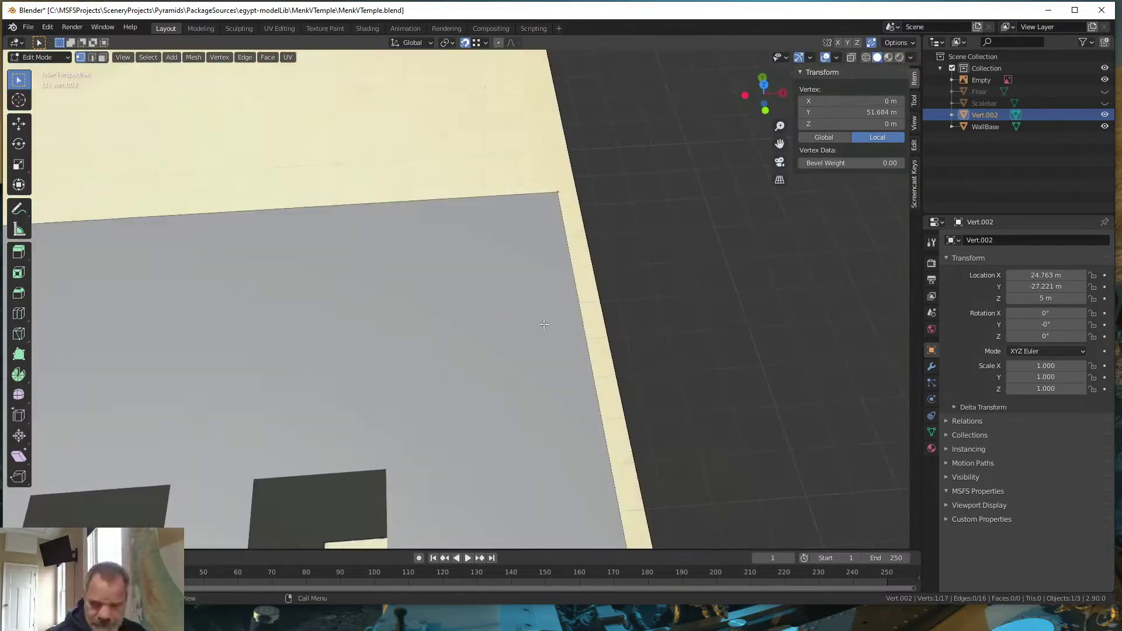
pyautogui.keyDown('ctrl'); pyautogui.rightClick(474, 427); pyautogui.keyUp('ctrl')
# Fill the traced outline into one face named SecondLevel and frame it from top view
pyautogui.press('a')
pyautogui.press('f')
pyautogui.press('2')
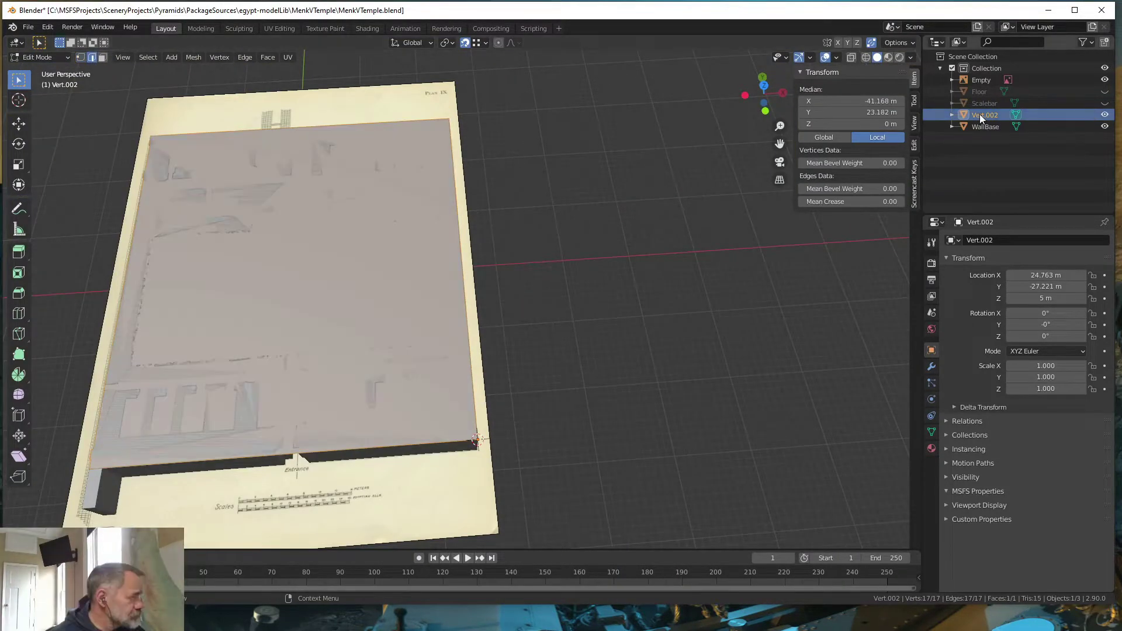
pyautogui.write('SecondLevel')
pyautogui.press('Return')
pyautogui.press('KP_7')
pyautogui.press('KP_Decimal')
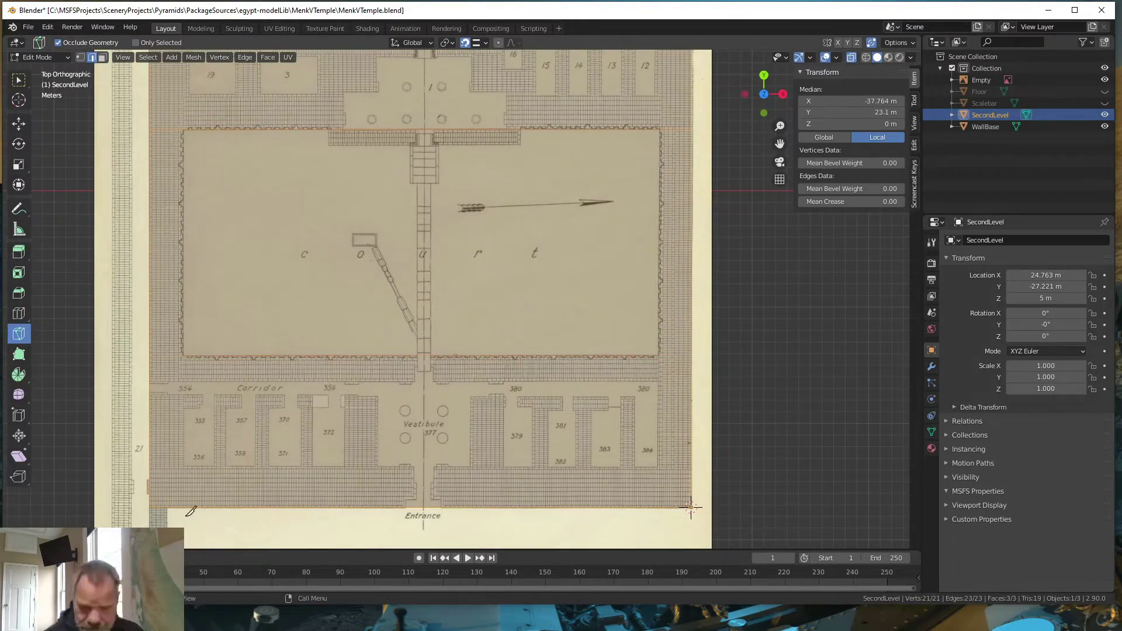
# Close and apply the knife cut around the court opening
pyautogui.click(201, 171)
pyautogui.press('Return')
pyautogui.press('Return')
pyautogui.scroll(-5, 431, 279)
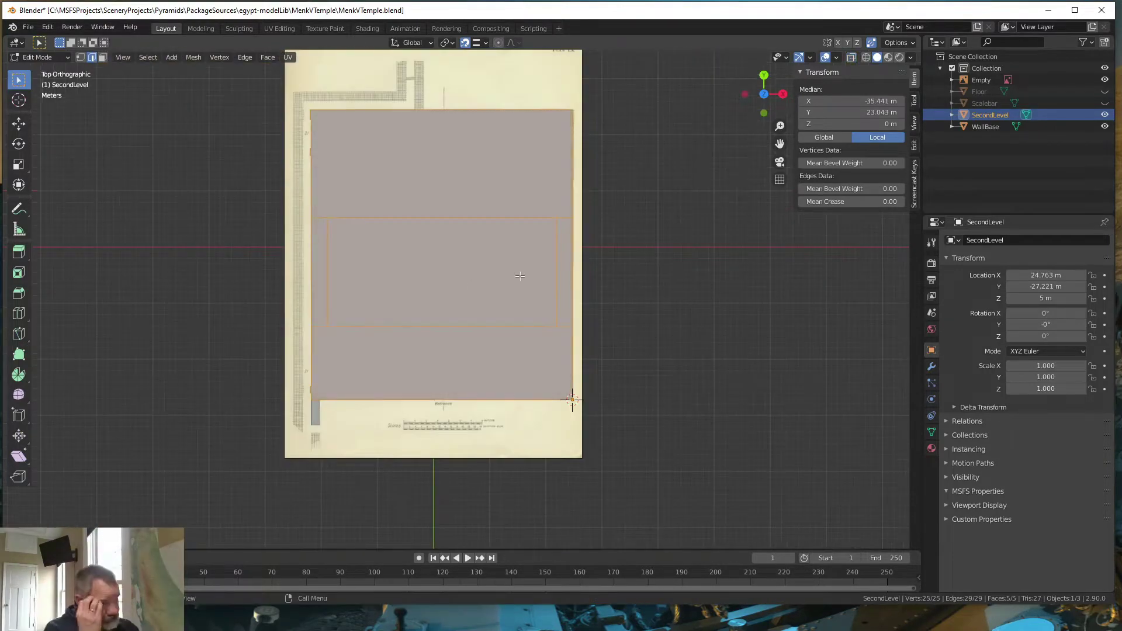
pyautogui.moveTo(432, 278)
pyautogui.mouseDown(button='middle')
pyautogui.moveTo(585, 292)
pyautogui.moveTo(602, 333)
pyautogui.moveTo(526, 328)
pyautogui.mouseUp(button='middle')
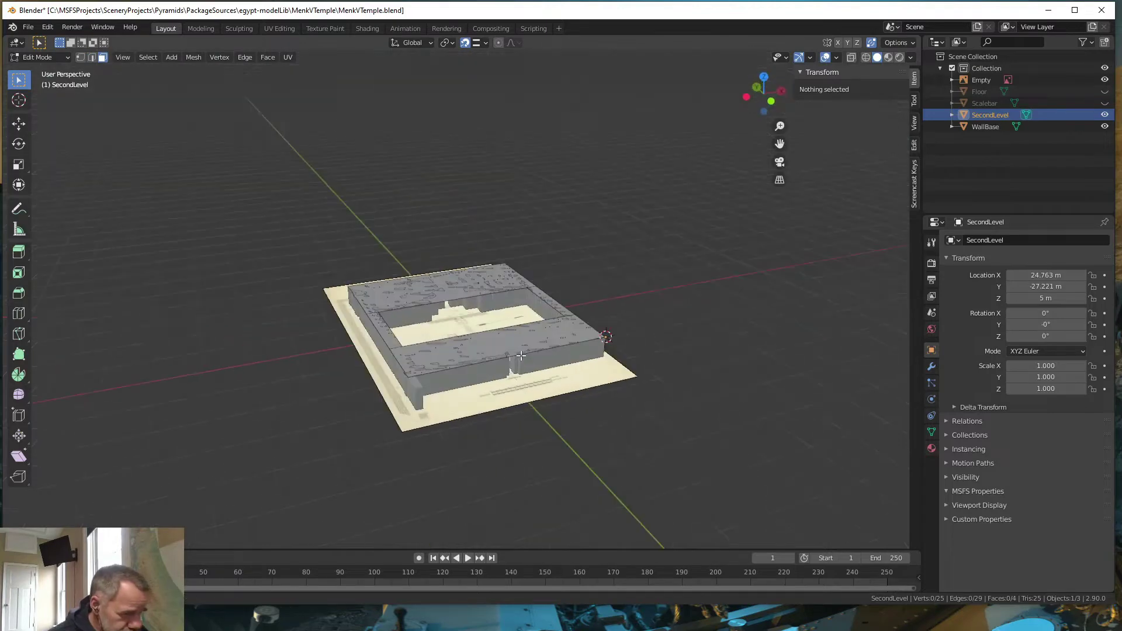
pyautogui.press('KP_7')
pyautogui.scroll(4, 485, 309)
# Move a slab corner edge and add an edge loop across the slab strip
pyautogui.click(323, 414)
pyautogui.press('g')
pyautogui.press('g')
pyautogui.press('g')
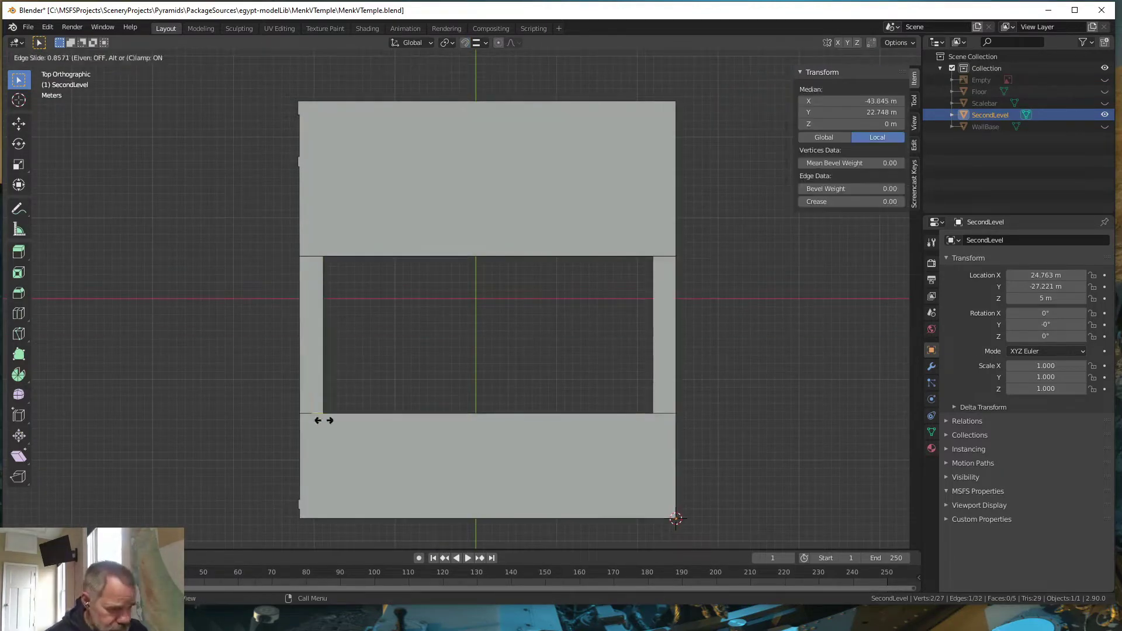
pyautogui.click(670, 425)
pyautogui.moveTo(669, 424); pyautogui.dragTo(572, 446, button='middle')
pyautogui.press('KP_7')
pyautogui.scroll(3, 210, 331)
# Knife-cut along the slab strip and across the band
pyautogui.press('k')
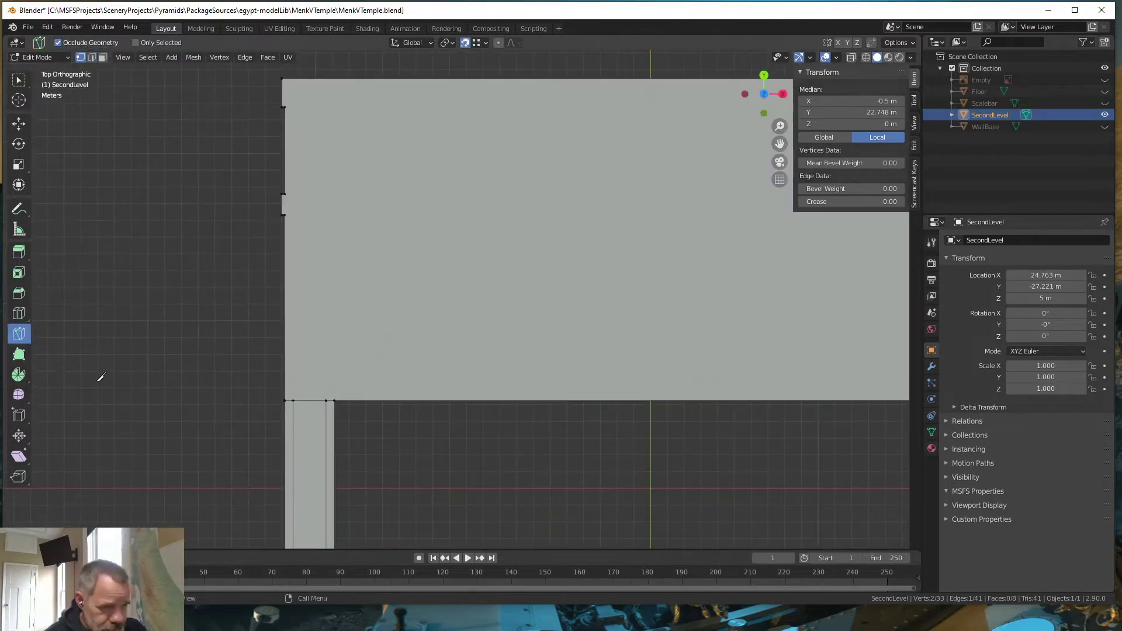
pyautogui.keyDown('shift'); pyautogui.moveTo(375, 297); pyautogui.dragTo(504, 284, button='middle'); pyautogui.keyUp('shift')
pyautogui.click(421, 386)
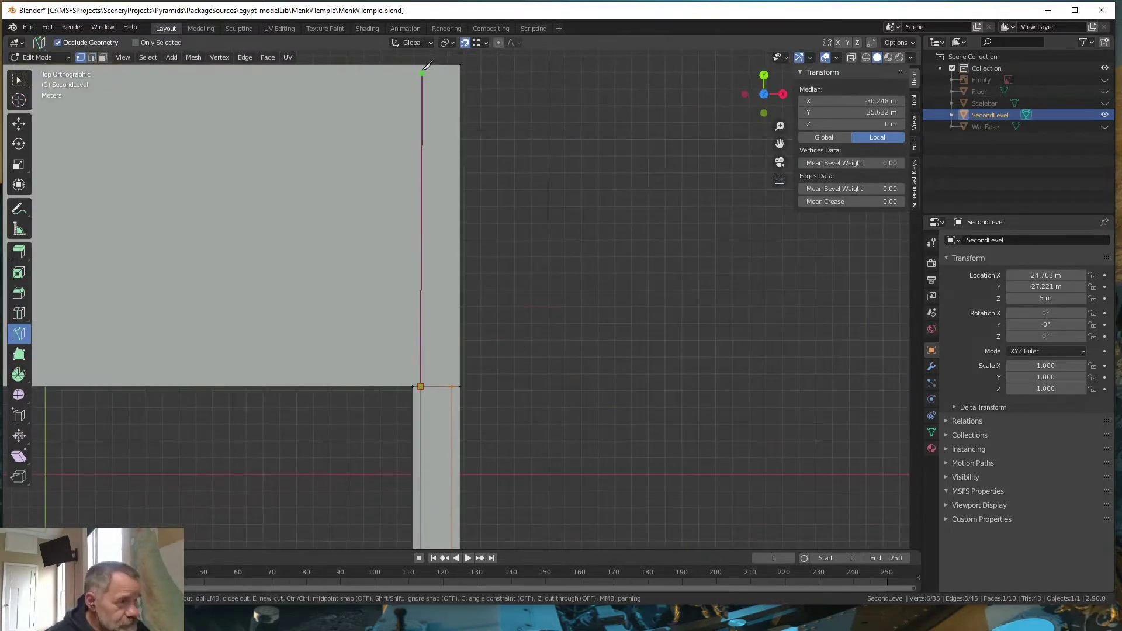
pyautogui.press('Return')
pyautogui.keyDown('shift'); pyautogui.moveTo(546, 348); pyautogui.dragTo(348, 349, button='middle'); pyautogui.keyUp('shift')
pyautogui.click(345, 224)
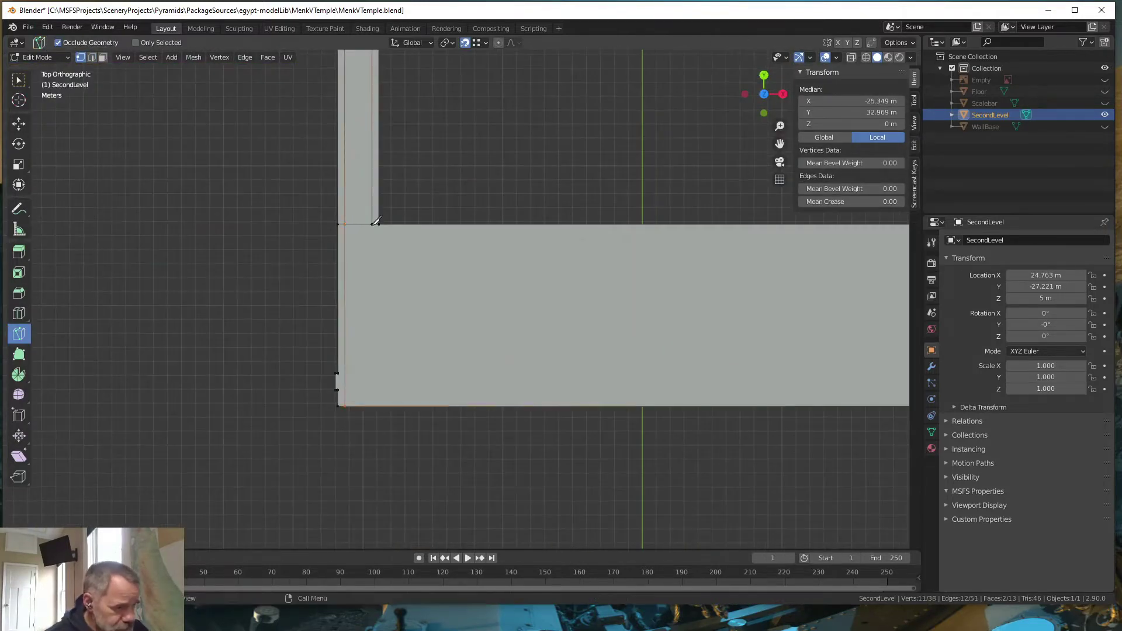
pyautogui.click(372, 405)
pyautogui.press('Return')
# Cut the remaining slab corner, adjust the points, and select the whole SecondLevel mesh
pyautogui.keyDown('shift'); pyautogui.moveTo(509, 193); pyautogui.dragTo(284, 298, button='middle'); pyautogui.keyUp('shift')
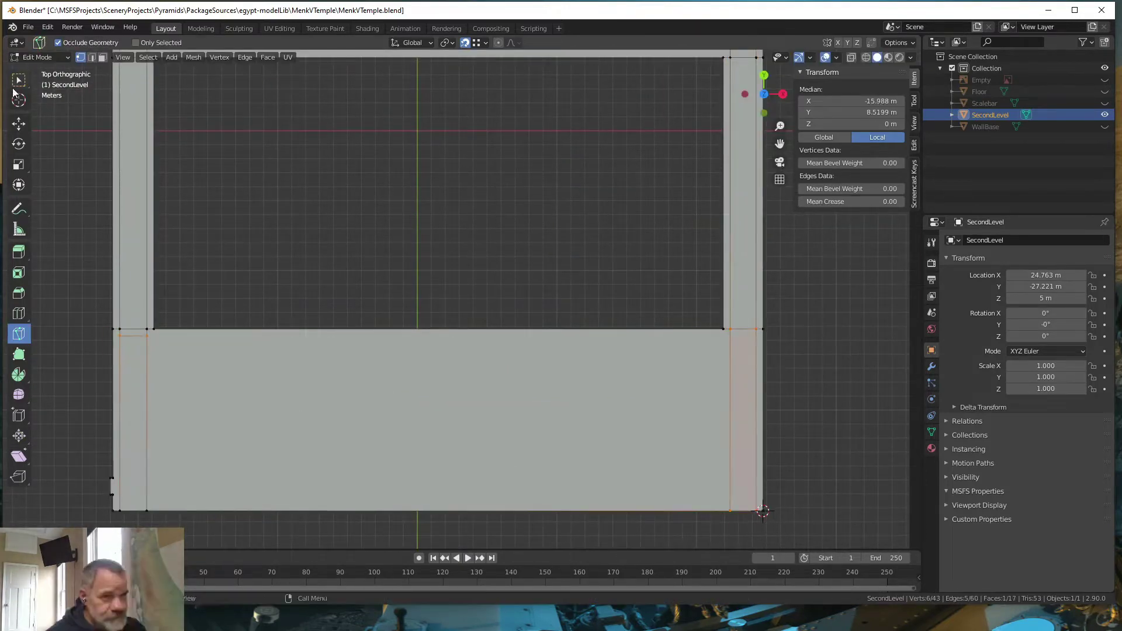
pyautogui.press('Return')
pyautogui.keyDown('shift'); pyautogui.moveTo(157, 338); pyautogui.dragTo(632, 419, button='middle'); pyautogui.keyUp('shift')
pyautogui.press('g')
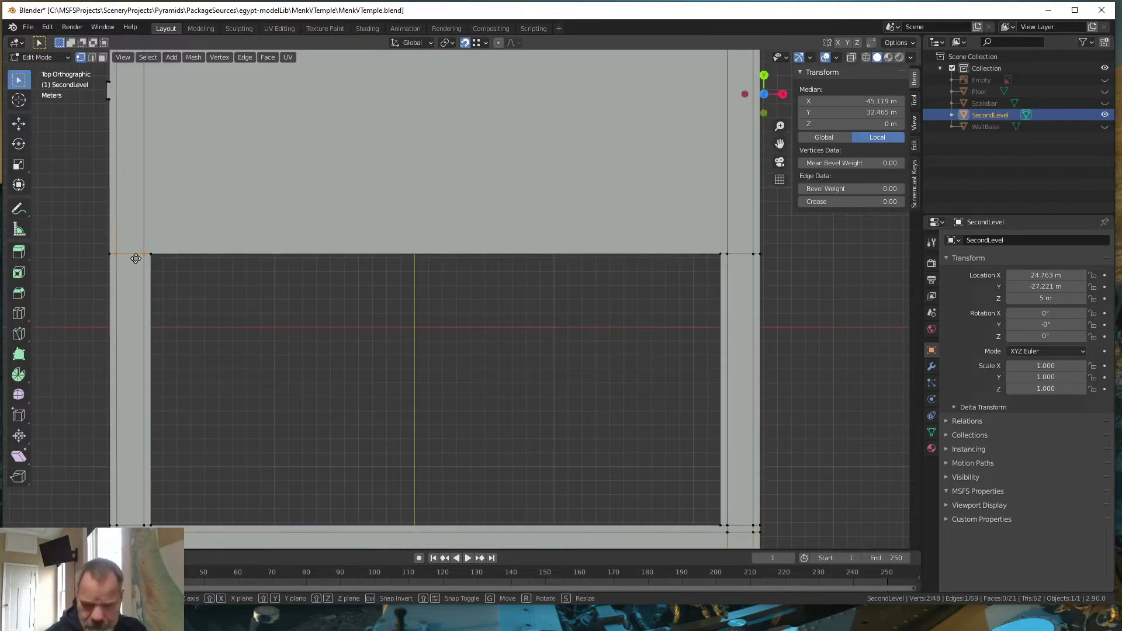
pyautogui.press('Return')
pyautogui.scroll(-3, 750, 280)
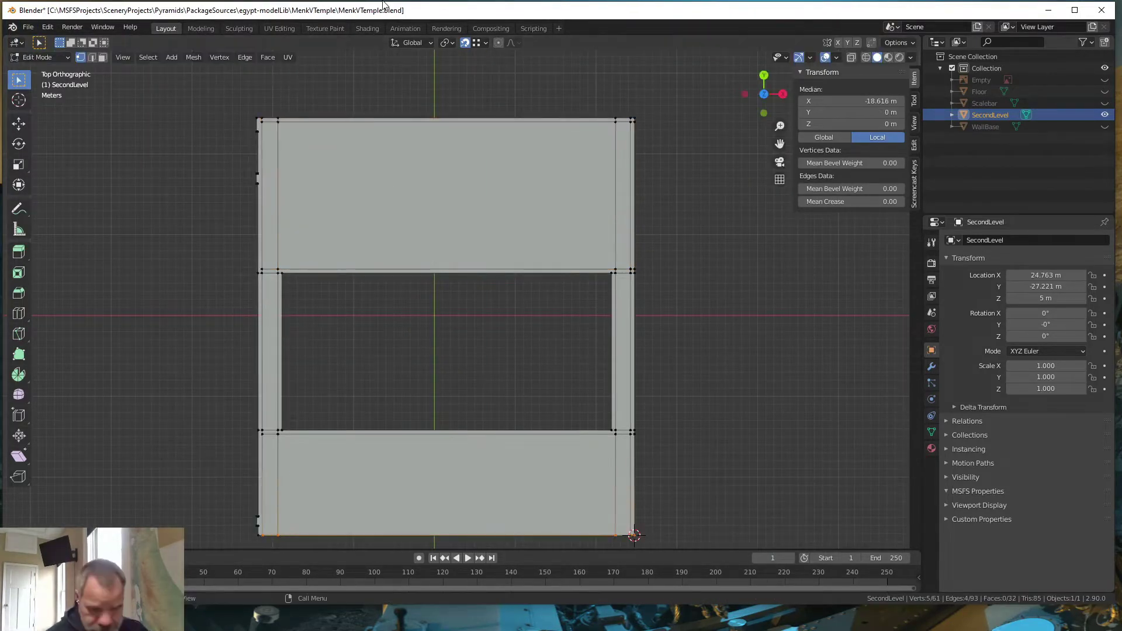
pyautogui.press('Escape')
pyautogui.moveTo(283, 84); pyautogui.dragTo(233, 297, button='middle')
# Thicken the SecondLevel slab by 0.5 m
pyautogui.write('a0.5')
pyautogui.press('Return')
pyautogui.click(836, 56)
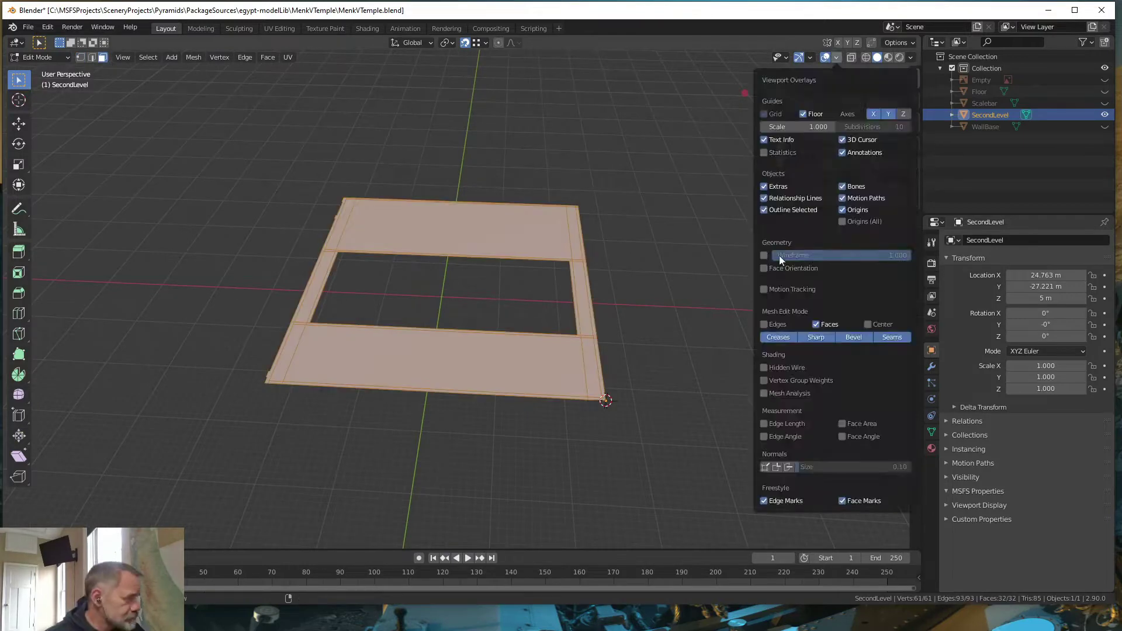
pyautogui.click(778, 255)
# Merge the right-side strip of slab faces into one face
pyautogui.rightClick(275, 350)
pyautogui.scroll(3, 400, 436)
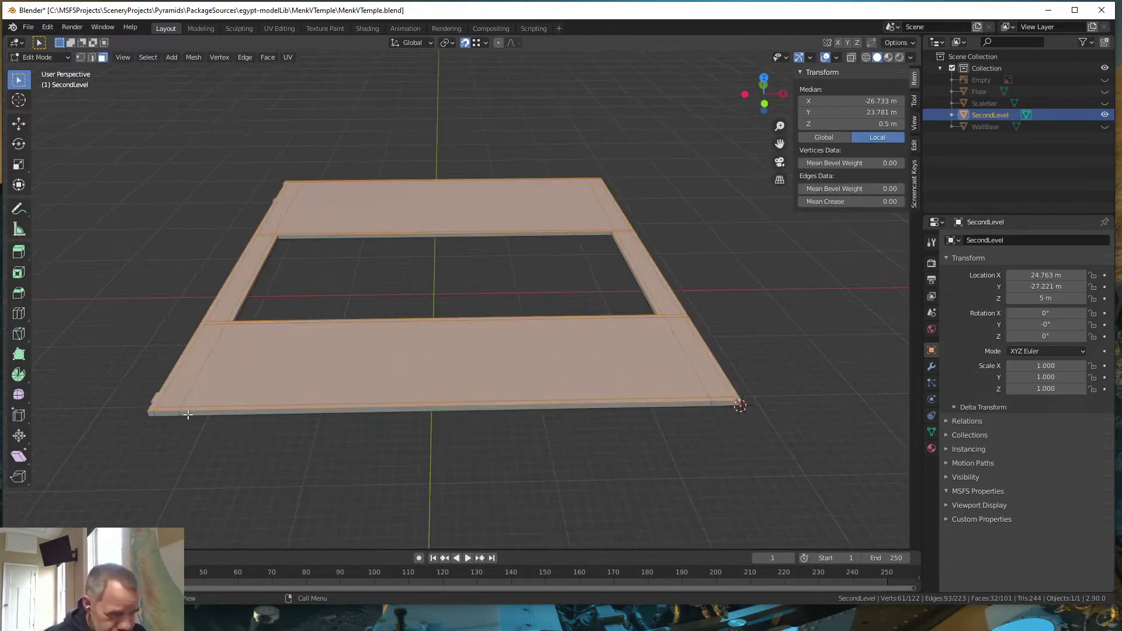
pyautogui.keyDown('alt'); pyautogui.keyDown('shift'); pyautogui.click(729, 382); pyautogui.keyUp('shift'); pyautogui.keyUp('alt')
pyautogui.moveTo(730, 383); pyautogui.dragTo(643, 228, button='middle')
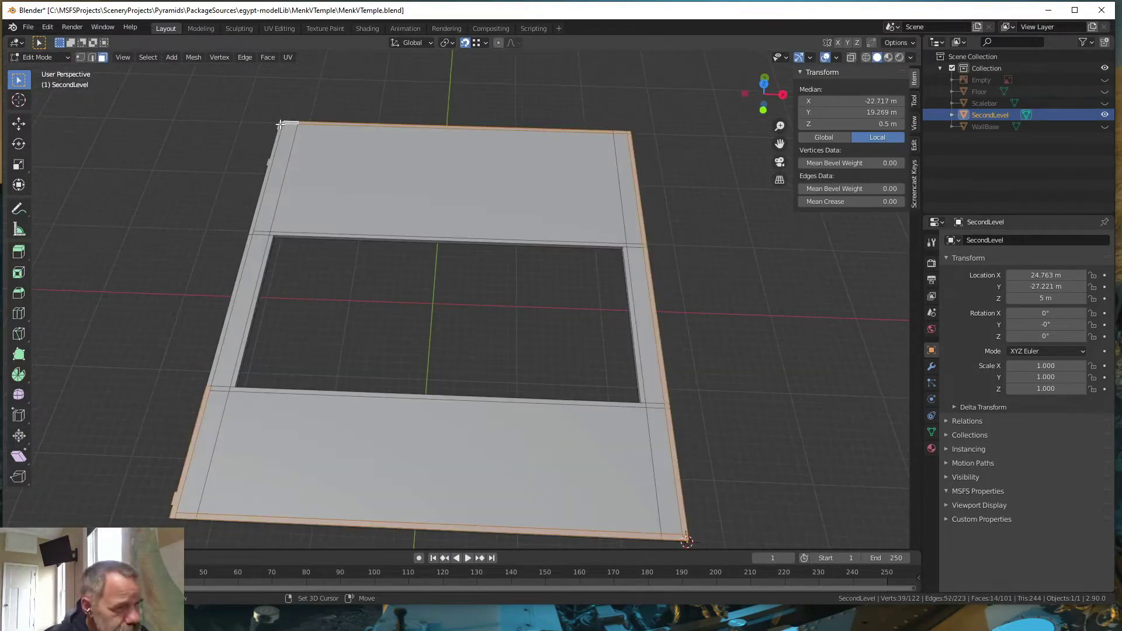
pyautogui.press('f')
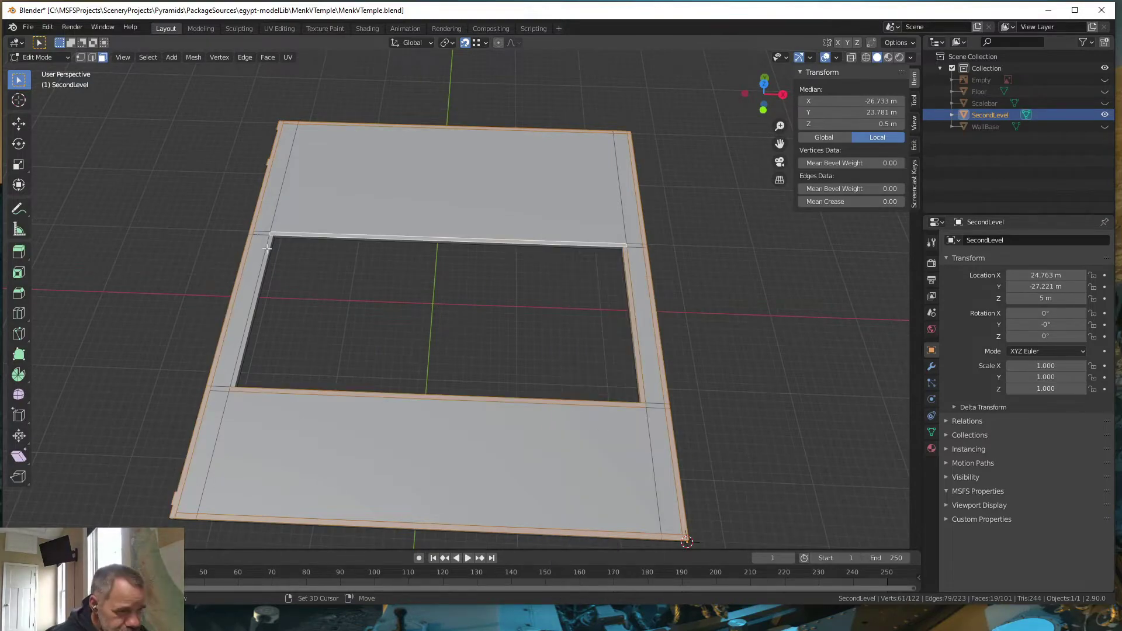
pyautogui.scroll(-3, 267, 248)
pyautogui.moveTo(267, 249); pyautogui.dragTo(451, 458, button='middle')
# Save the file, then select the Floor object and enter its Edit Mode
pyautogui.hotkey('ctrl', 's')
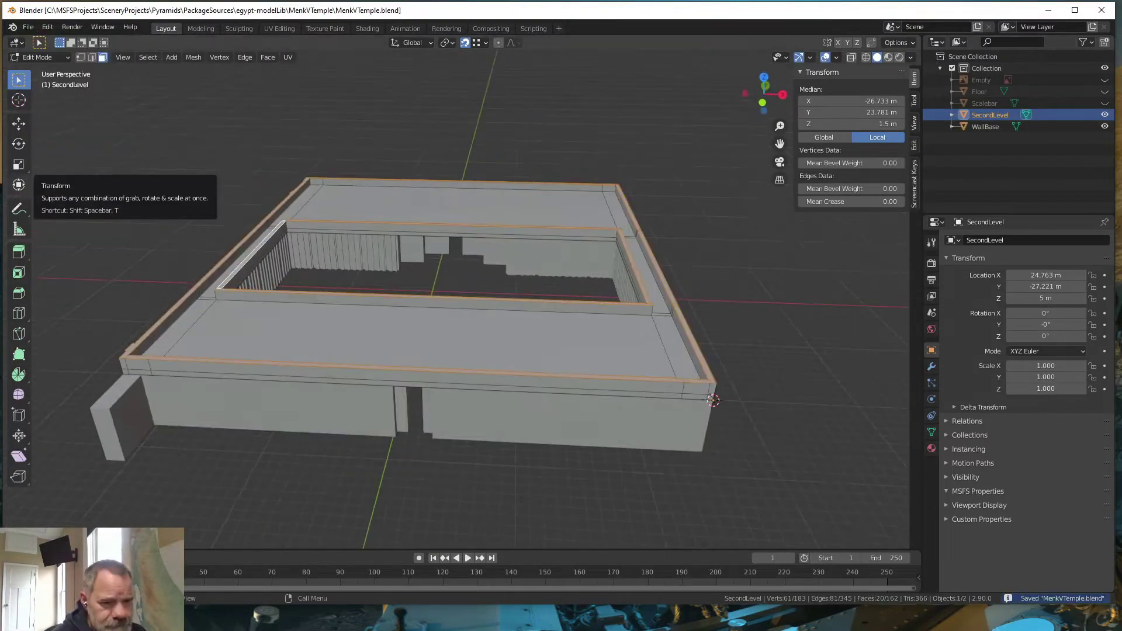
pyautogui.press('Tab')
pyautogui.keyDown('ctrl'); pyautogui.click(985, 126); pyautogui.keyUp('ctrl')
pyautogui.press('Escape')
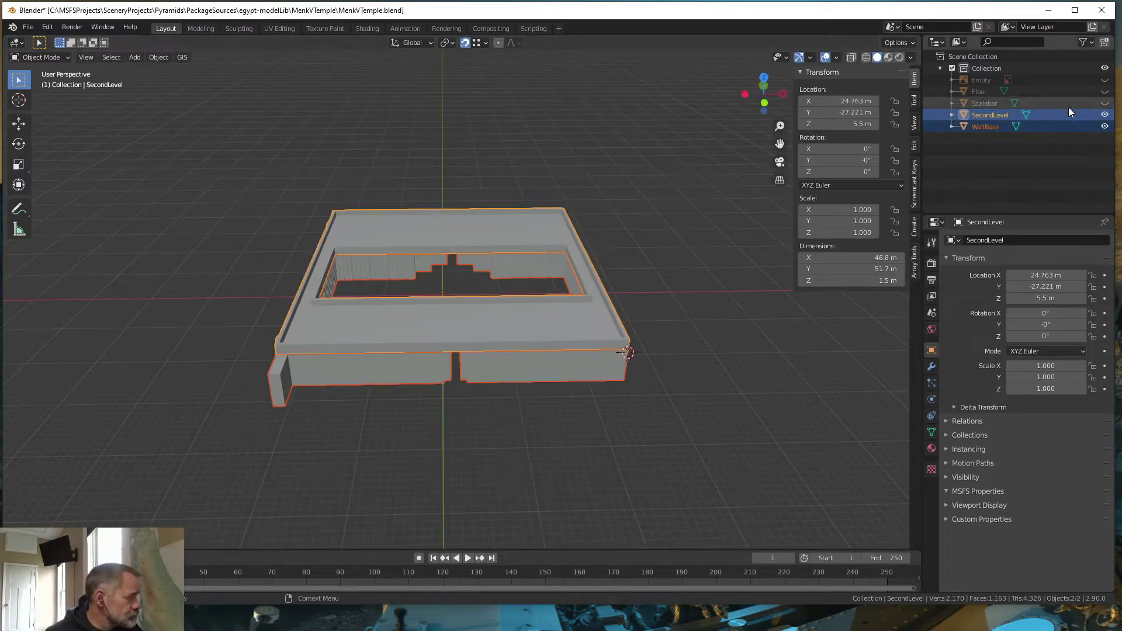
pyautogui.click(979, 91)
pyautogui.press('Tab')
pyautogui.moveTo(688, 366)
pyautogui.mouseDown(button='middle')
pyautogui.moveTo(294, 205)
pyautogui.moveTo(430, 403)
pyautogui.mouseUp(button='middle')
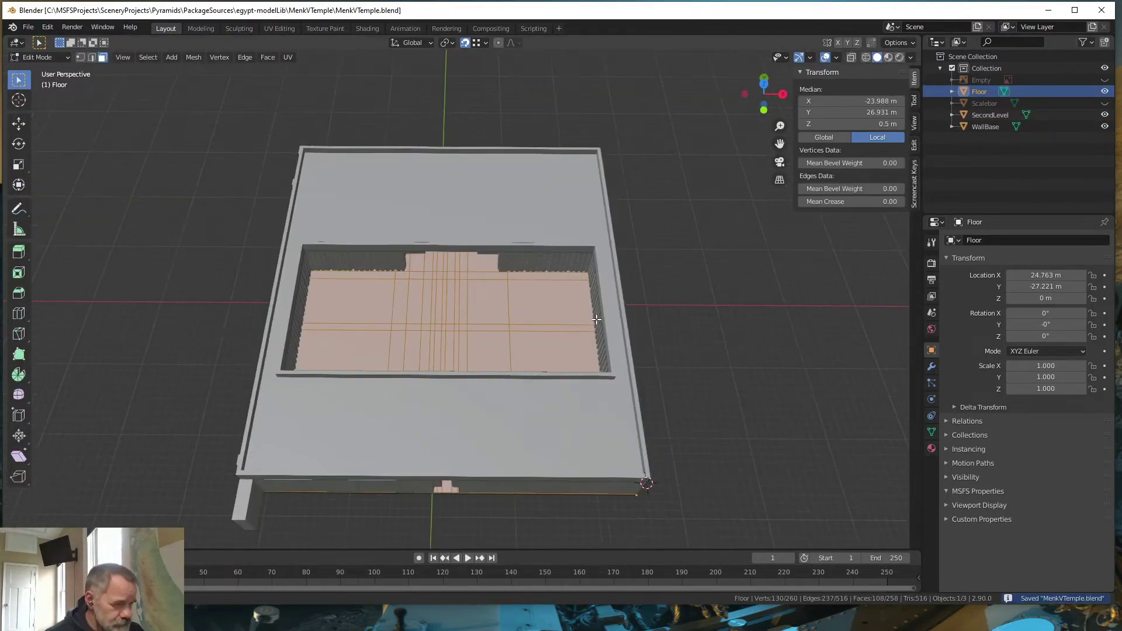
# Set up face selection in a see-through top view of the Floor
pyautogui.press('x')
pyautogui.press('Escape')
pyautogui.scroll(5, 422, 308)
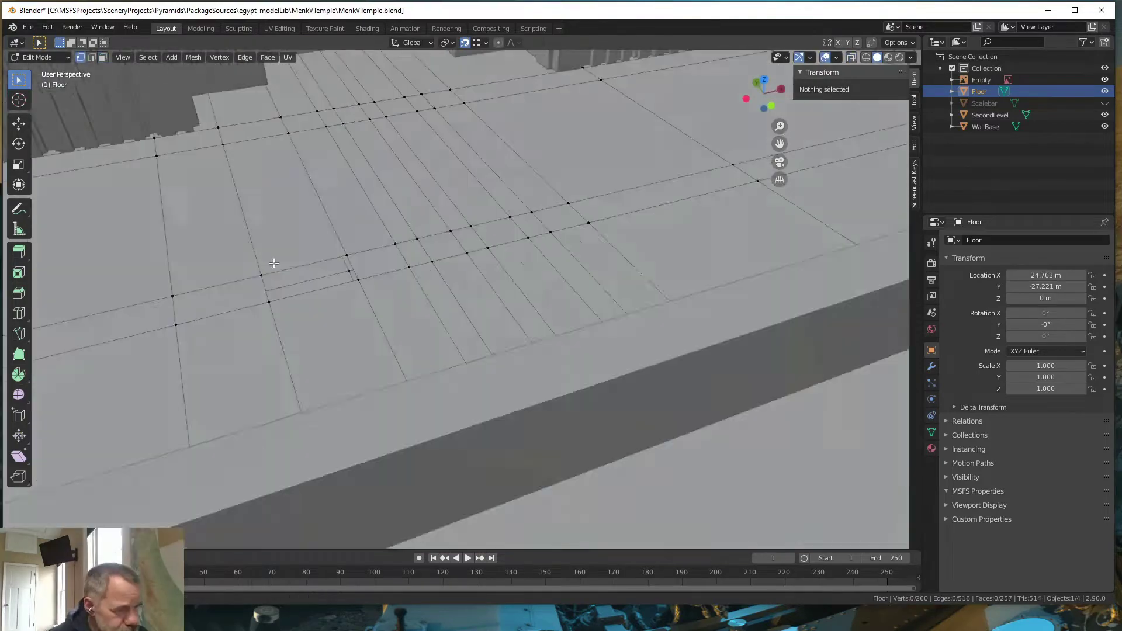
pyautogui.moveTo(422, 308)
pyautogui.mouseDown(button='middle')
pyautogui.moveTo(670, 182)
pyautogui.moveTo(515, 115)
pyautogui.mouseUp(button='middle')
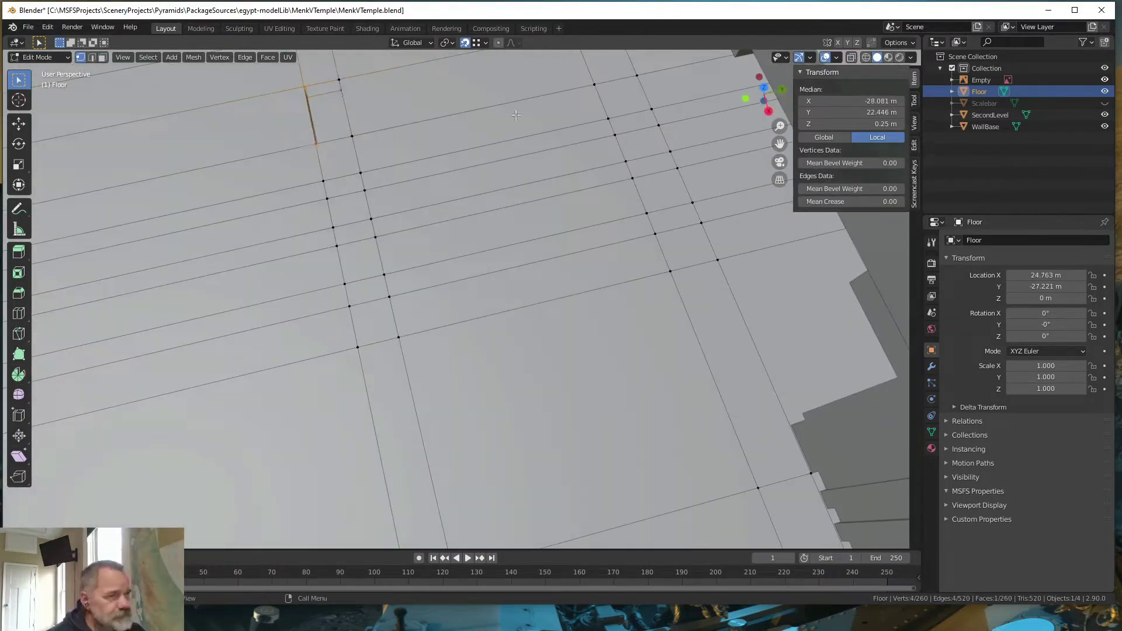
pyautogui.scroll(-8, 339, 156)
pyautogui.press('f')
pyautogui.press('3')
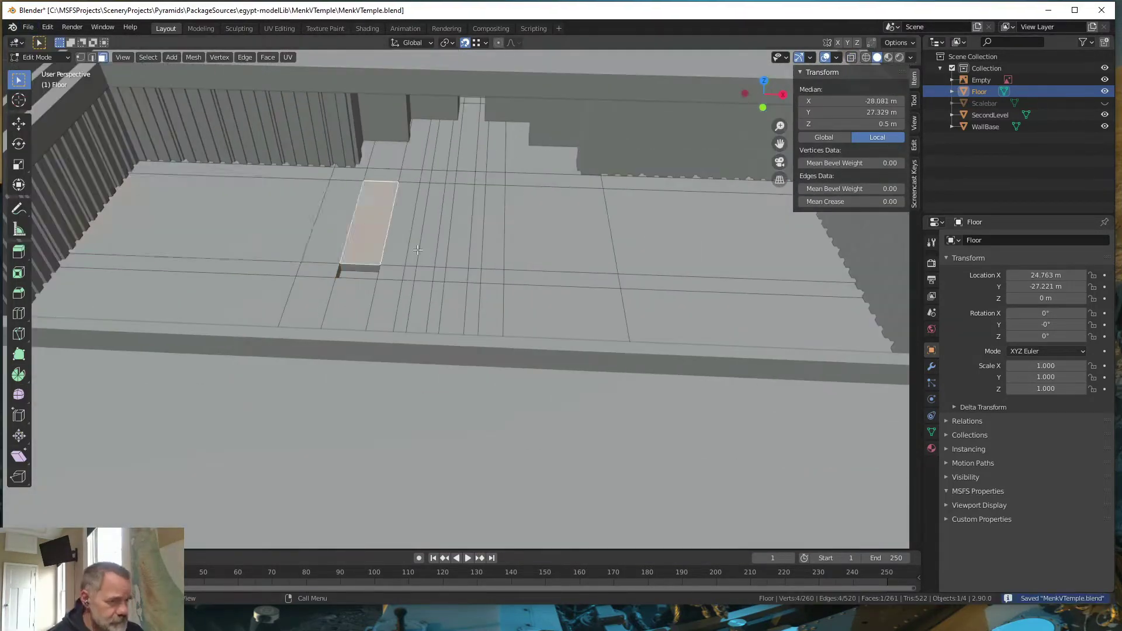
pyautogui.hotkey('alt', 'z')
pyautogui.press('KP_7')
# Select a strip of floor faces and extrude it up 0.5 m
pyautogui.keyDown('shift'); pyautogui.click(474, 225); pyautogui.keyUp('shift')
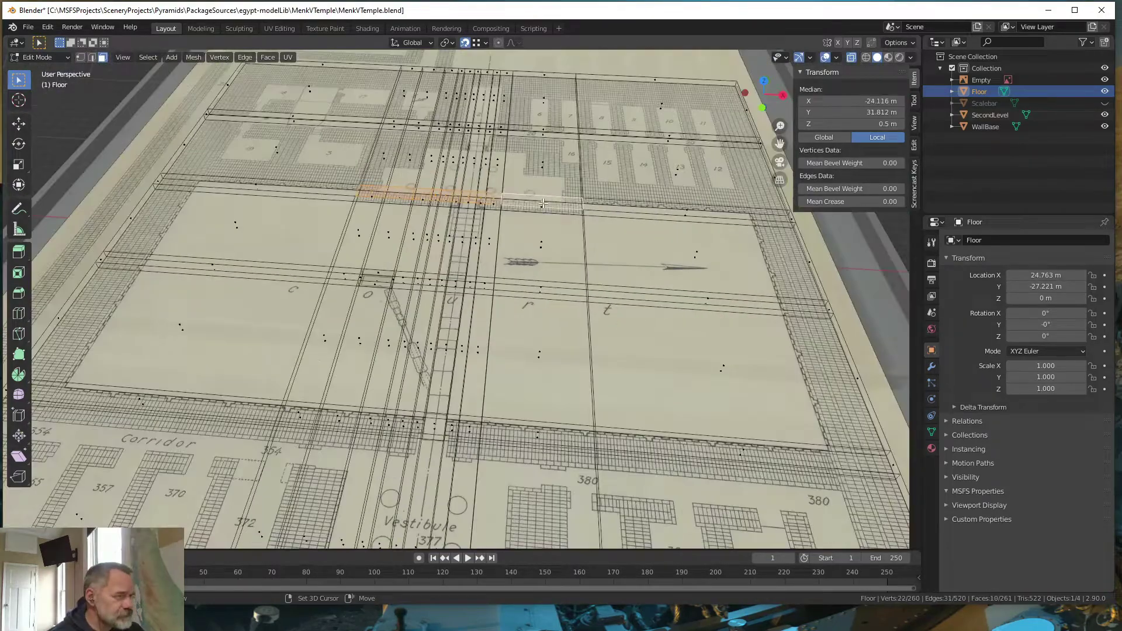
pyautogui.keyDown('shift'); pyautogui.click(513, 226); pyautogui.keyUp('shift')
pyautogui.click(1105, 115)
pyautogui.click(1105, 126)
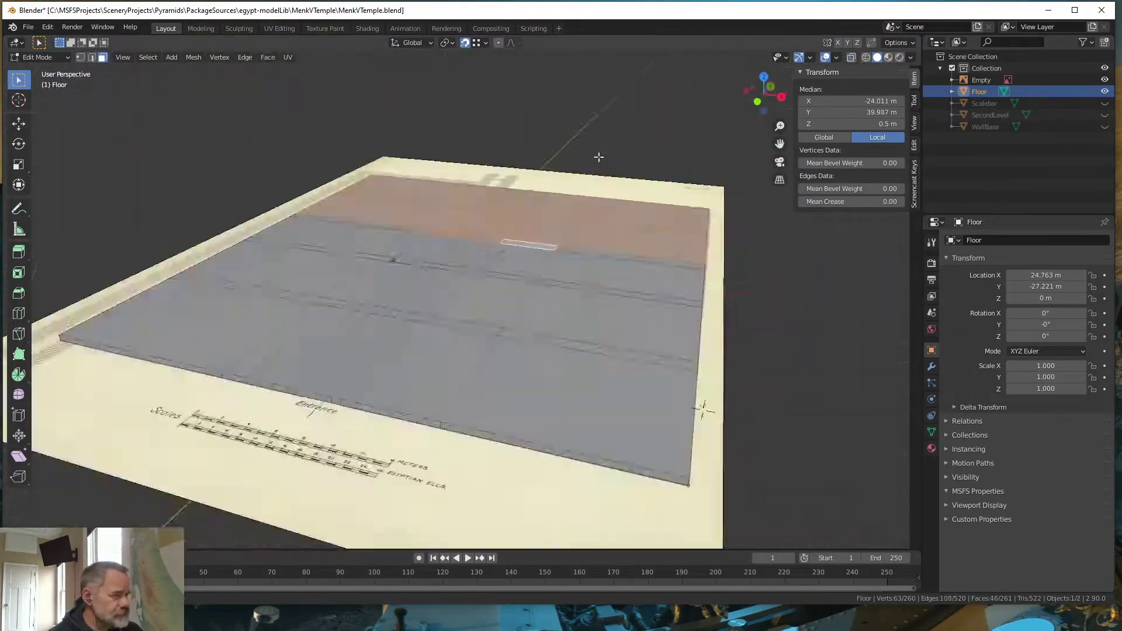
pyautogui.moveTo(393, 253); pyautogui.dragTo(545, 210, button='middle')
pyautogui.write('e.5')
pyautogui.press('Return')
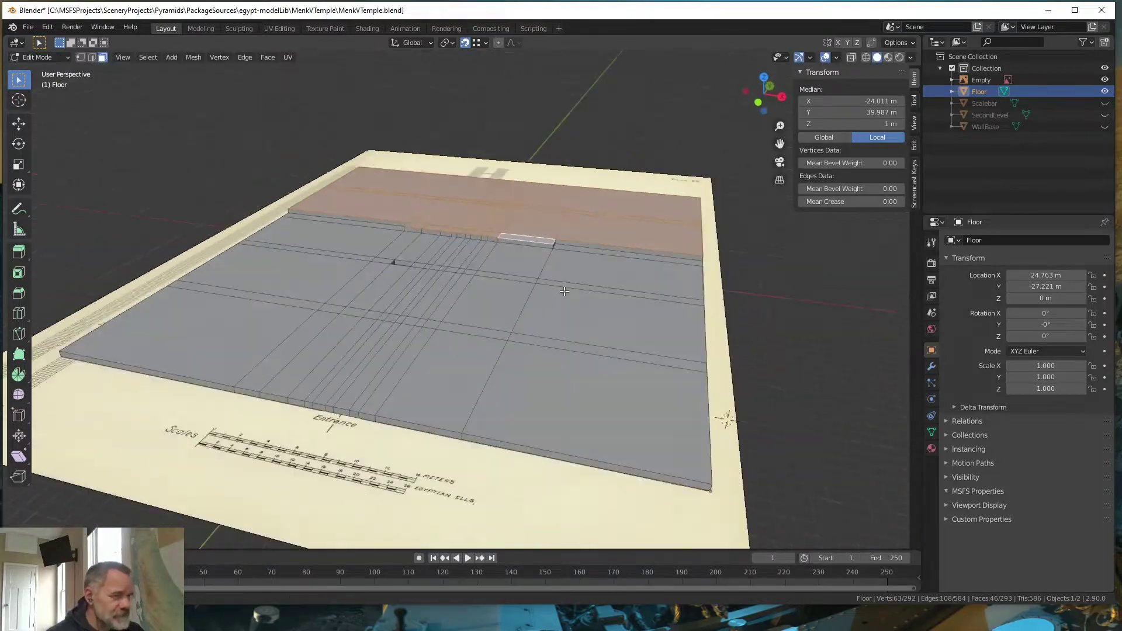
# Show WallBase again, add an extra loop cut across the floor, and swap the cylinder for a circle
pyautogui.click(1105, 127)
pyautogui.press('KP_7')
pyautogui.click(850, 58)
pyautogui.scroll(3, 454, 285)
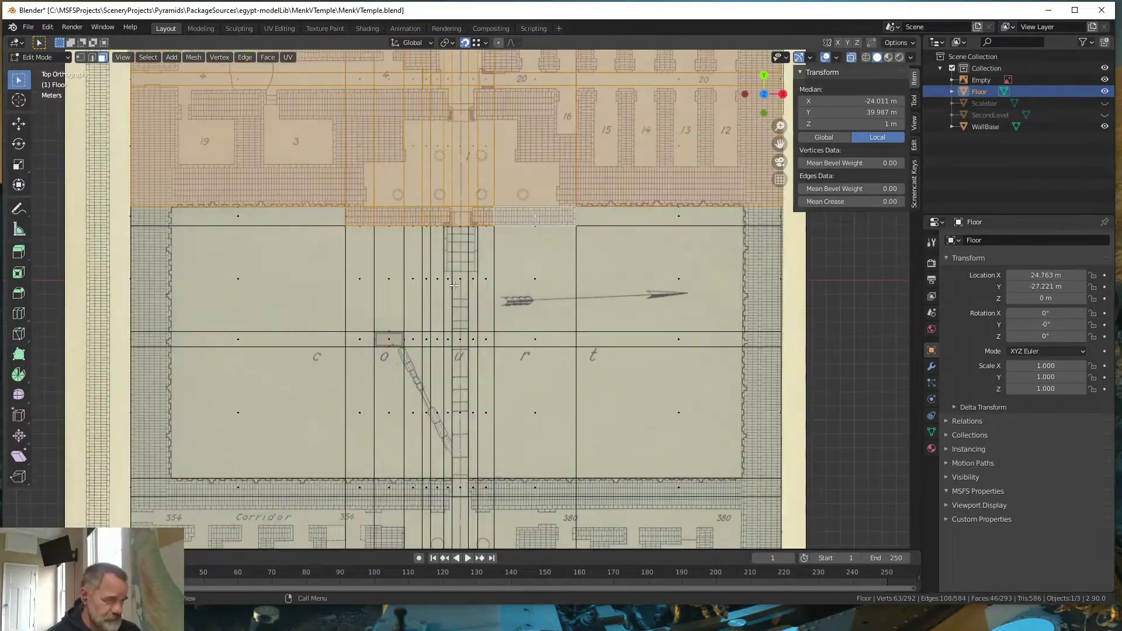
pyautogui.click(133, 279)
pyautogui.moveTo(132, 279)
pyautogui.mouseDown(button='middle')
pyautogui.moveTo(481, 258)
pyautogui.moveTo(197, 147)
pyautogui.moveTo(211, 468)
pyautogui.mouseUp(button='middle')
pyautogui.hotkey('alt', 'z')
pyautogui.hotkey('alt', 'a')
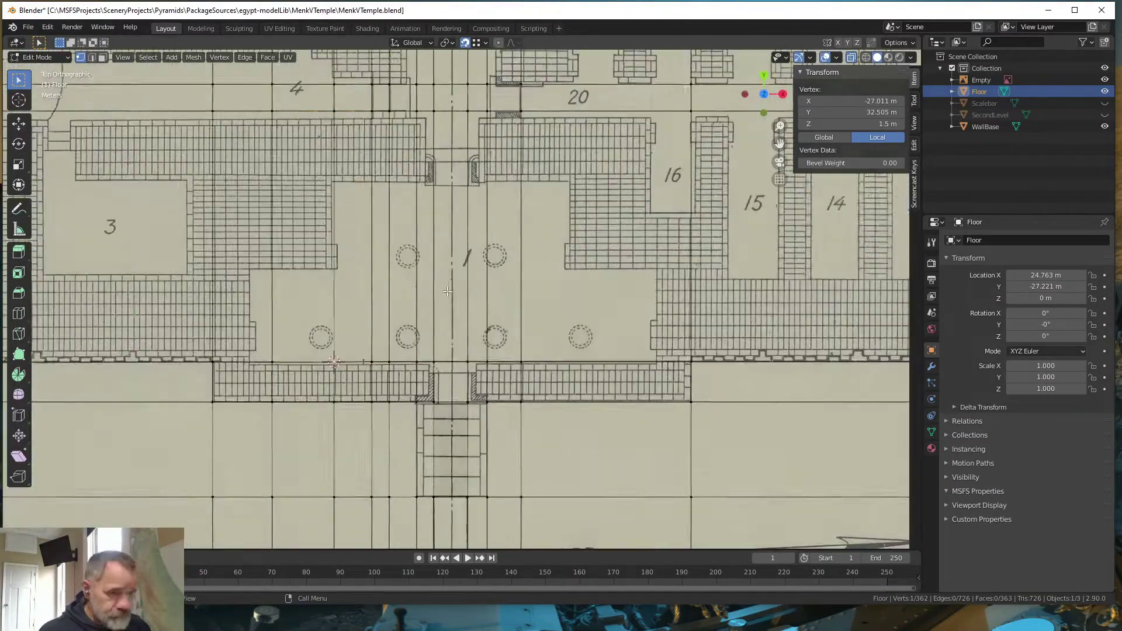
pyautogui.hotkey('ctrl', 'z')
pyautogui.hotkey('ctrl', 'z')
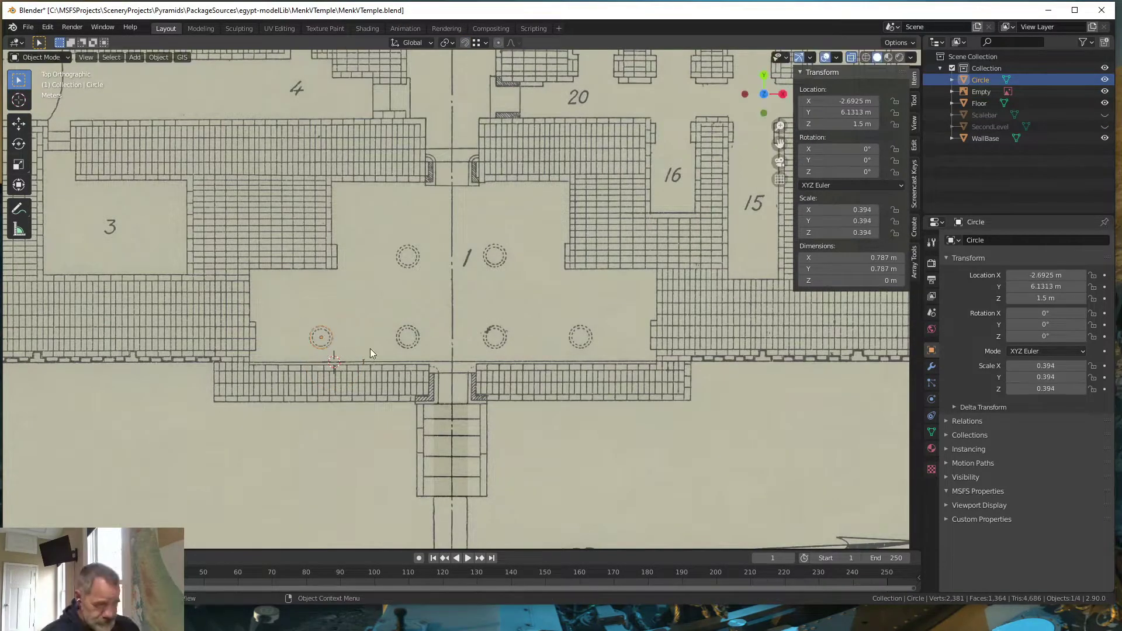
# Extrude the circle upward into a 4 m column
pyautogui.scroll(4, 370, 348)
pyautogui.scroll(4, 455, 342)
pyautogui.press('Tab')
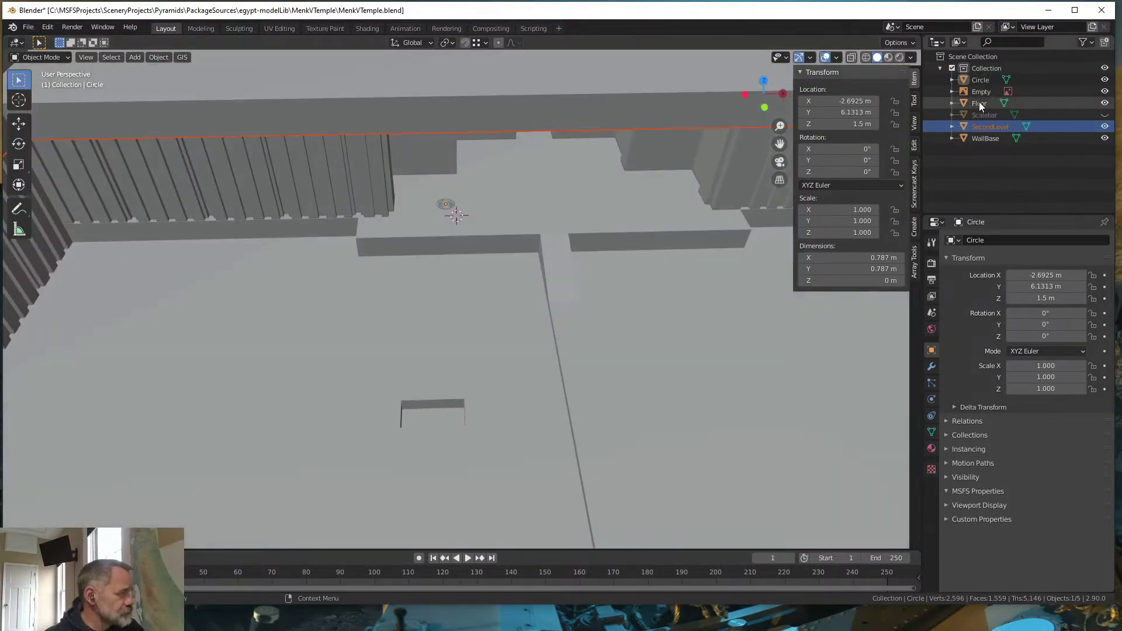
pyautogui.press('e')
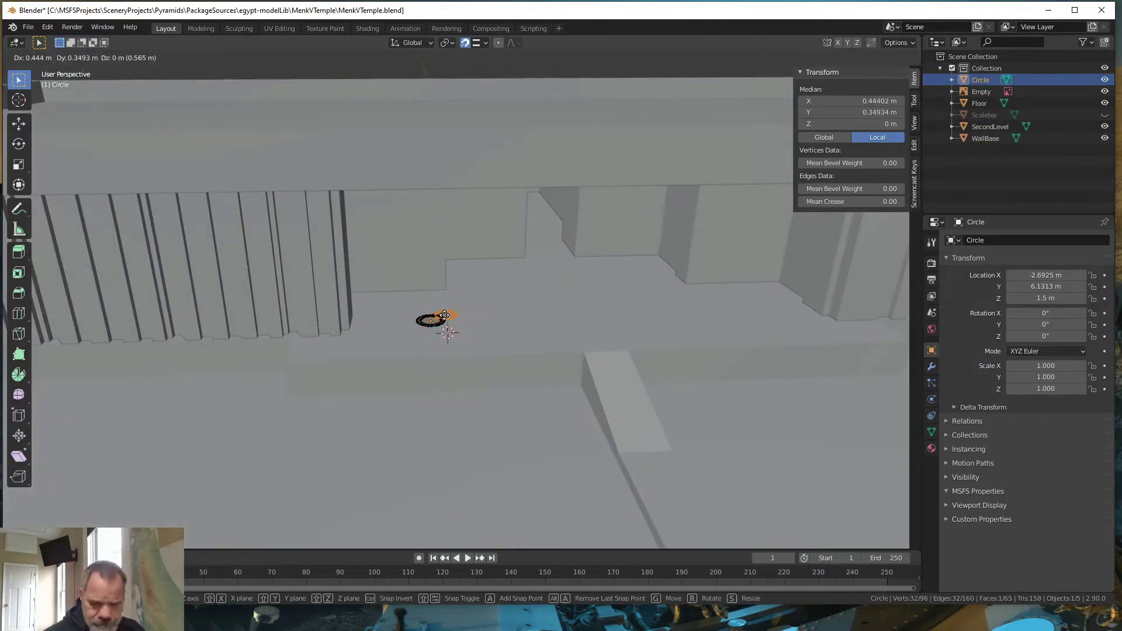
pyautogui.moveTo(438, 333); pyautogui.dragTo(424, 393, button='middle')
pyautogui.press('g')
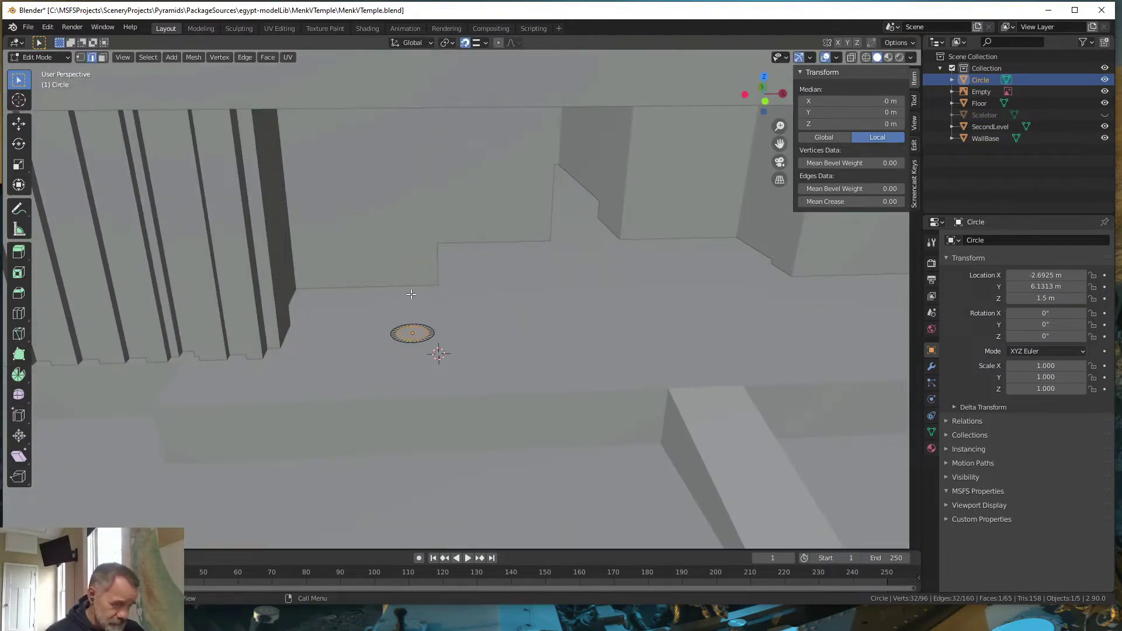
pyautogui.moveTo(411, 294); pyautogui.dragTo(388, 431, button='middle')
# Duplicate the column onto the next column spots in the front row
pyautogui.press('KP_7')
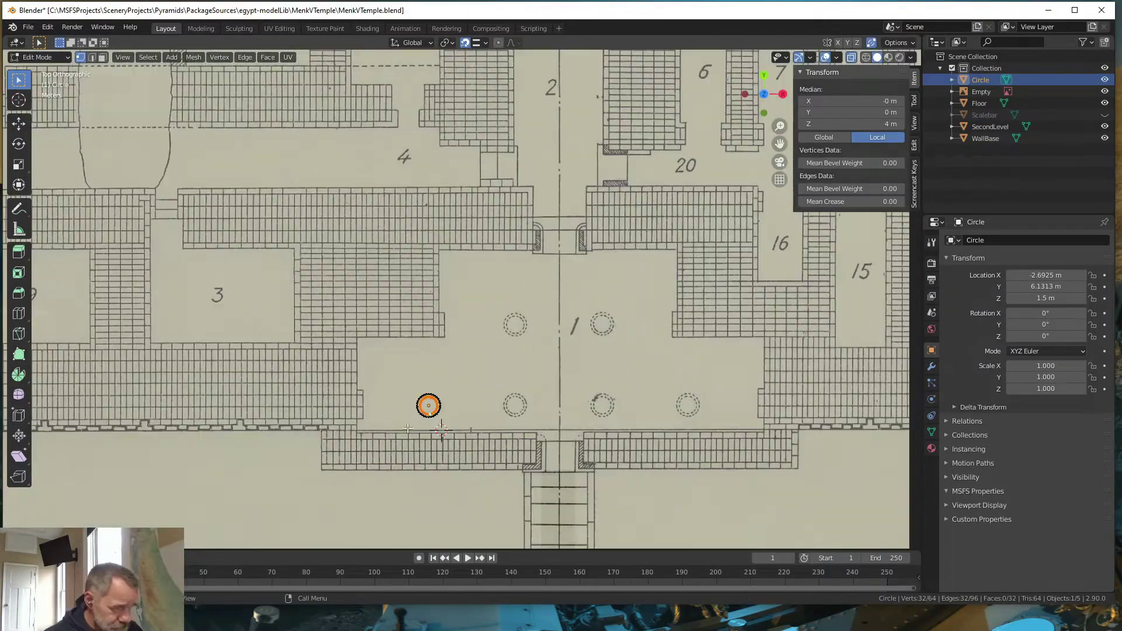
pyautogui.press('a')
pyautogui.scroll(2, 408, 428)
pyautogui.hotkey('shift', 'd')
pyautogui.click(500, 368)
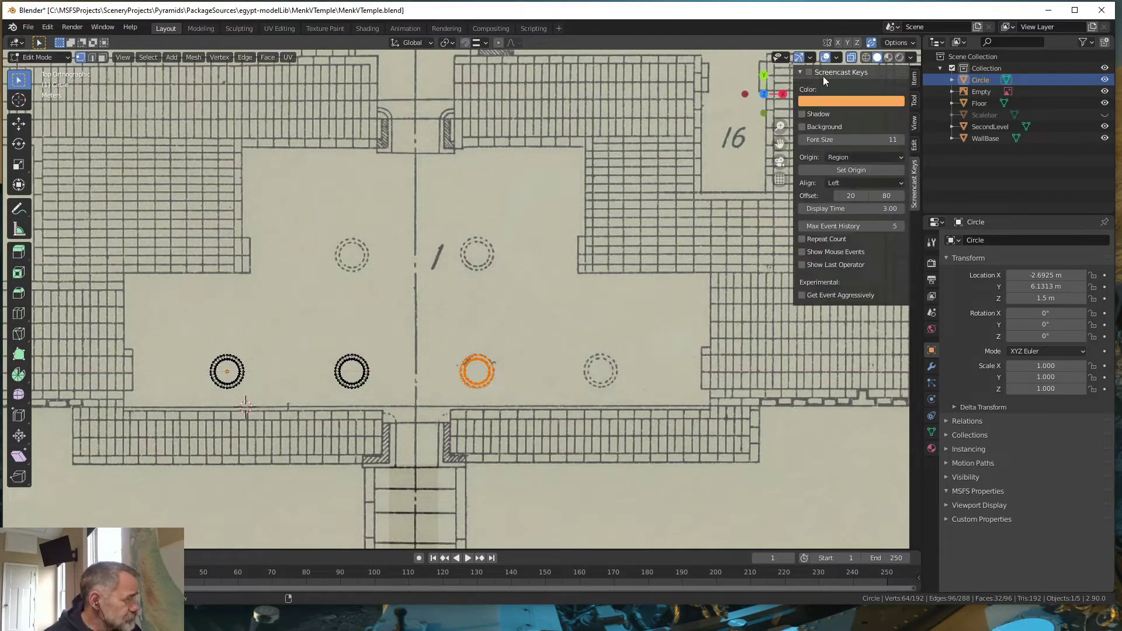
pyautogui.hotkey('shift', 'd')
pyautogui.click(451, 268)
# Return to Object Mode and save the file from the File menu
pyautogui.press('Tab')
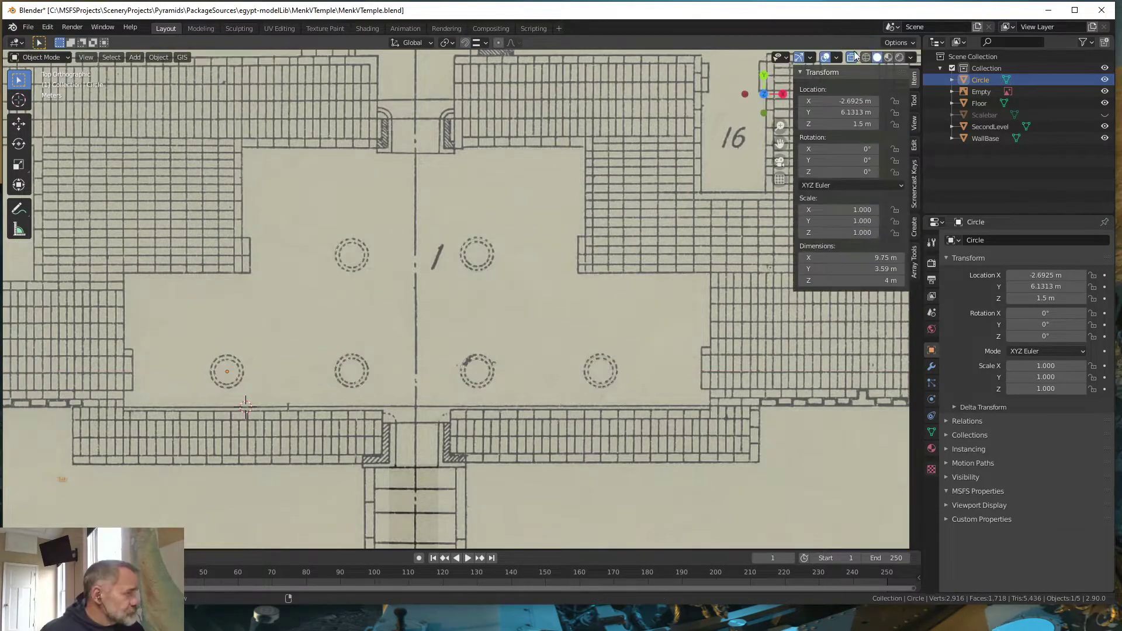
pyautogui.click(28, 27)
pyautogui.click(47, 101)
pyautogui.moveTo(125, 321); pyautogui.dragTo(104, 320, button='middle')
# Edit the Floor mesh and select the first floor face in top view over the plan
pyautogui.click(979, 103)
pyautogui.press('Tab')
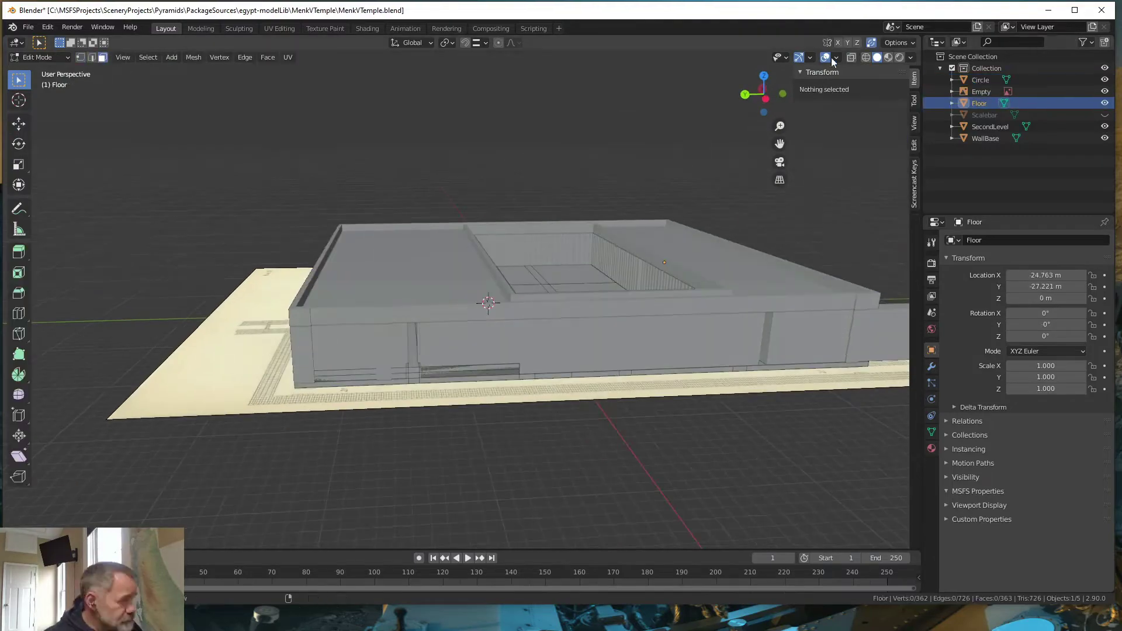
pyautogui.moveTo(402, 415)
pyautogui.mouseDown(button='middle')
pyautogui.moveTo(546, 450)
pyautogui.moveTo(542, 409)
pyautogui.moveTo(672, 263)
pyautogui.moveTo(729, 413)
pyautogui.mouseUp(button='middle')
pyautogui.hotkey('ctrl', 'z')
pyautogui.hotkey('ctrl', 'z')
pyautogui.scroll(5, 542, 391)
pyautogui.scroll(-5, 543, 391)
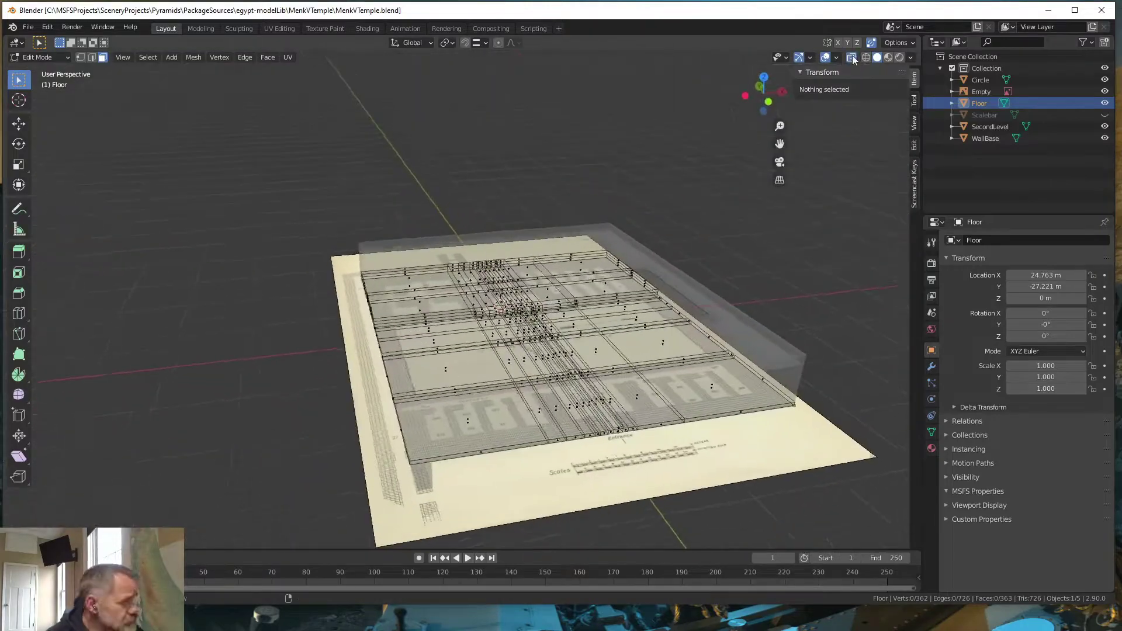
pyautogui.scroll(5, 729, 414)
pyautogui.click(729, 413)
pyautogui.scroll(-3, 729, 413)
pyautogui.press('KP_7')
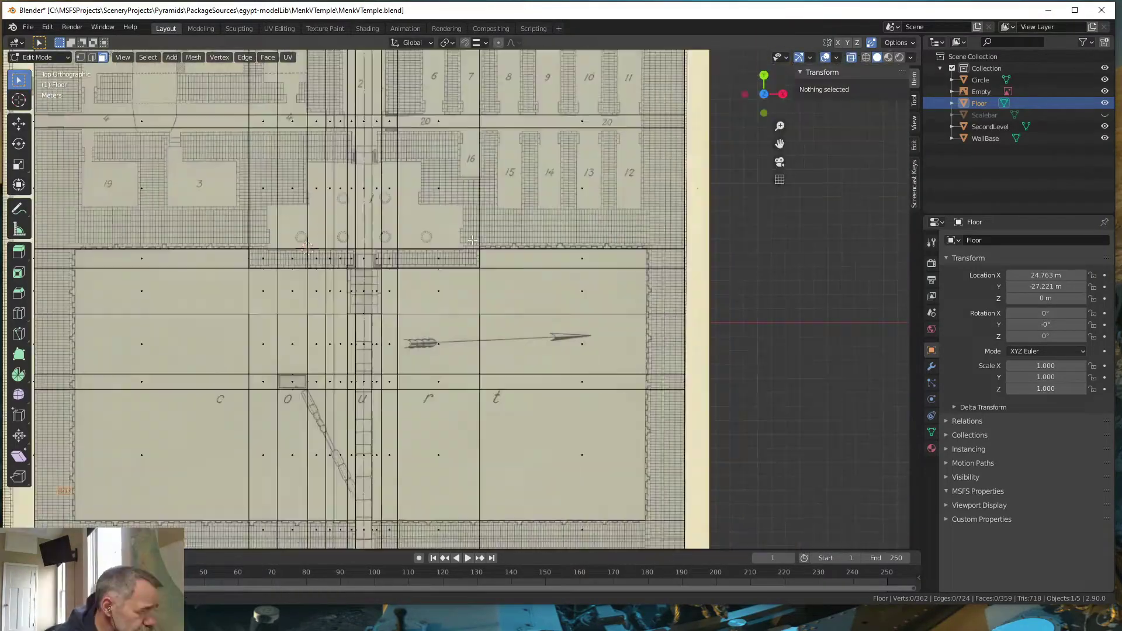
pyautogui.scroll(3, 725, 318)
pyautogui.hotkey('ctrl', 'z')
pyautogui.hotkey('ctrl', 'shift', 'z')
# Add more floor faces and extrude them out toward the entrance area
pyautogui.moveTo(842, 326)
pyautogui.mouseDown(button='middle')
pyautogui.moveTo(526, 292)
pyautogui.moveTo(438, 296)
pyautogui.mouseUp(button='middle')
pyautogui.scroll(3, 526, 292)
pyautogui.scroll(-4, 438, 296)
pyautogui.scroll(-3, 439, 296)
pyautogui.scroll(5, 270, 334)
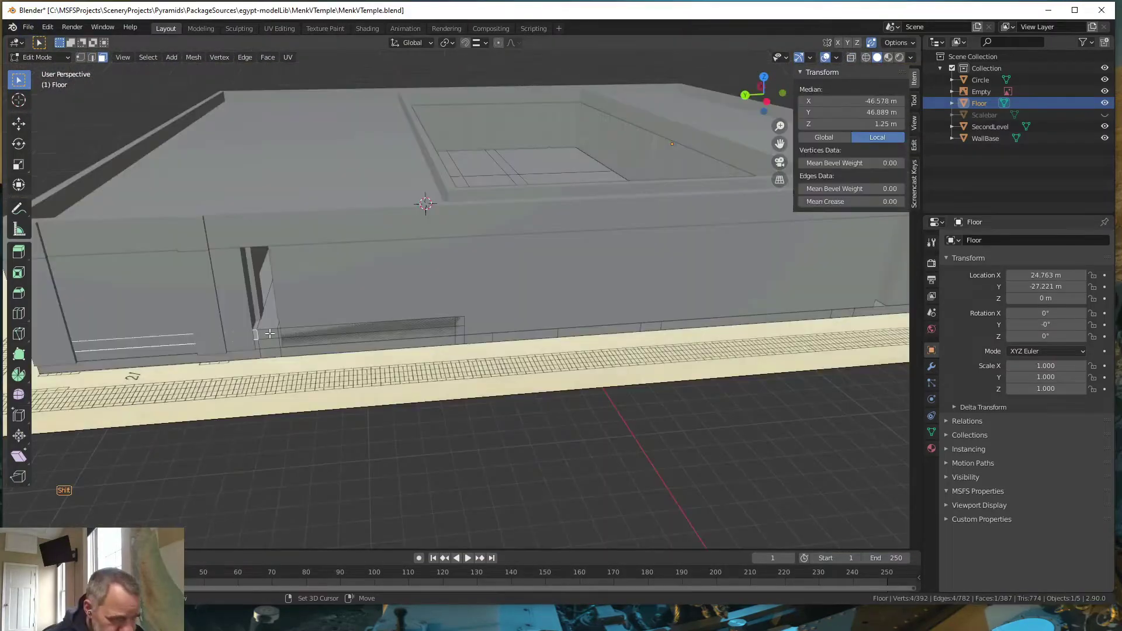
pyautogui.keyDown('shift'); pyautogui.click(298, 374); pyautogui.keyUp('shift')
pyautogui.scroll(-4, 298, 375)
pyautogui.press('KP_7')
pyautogui.scroll(5, 349, 336)
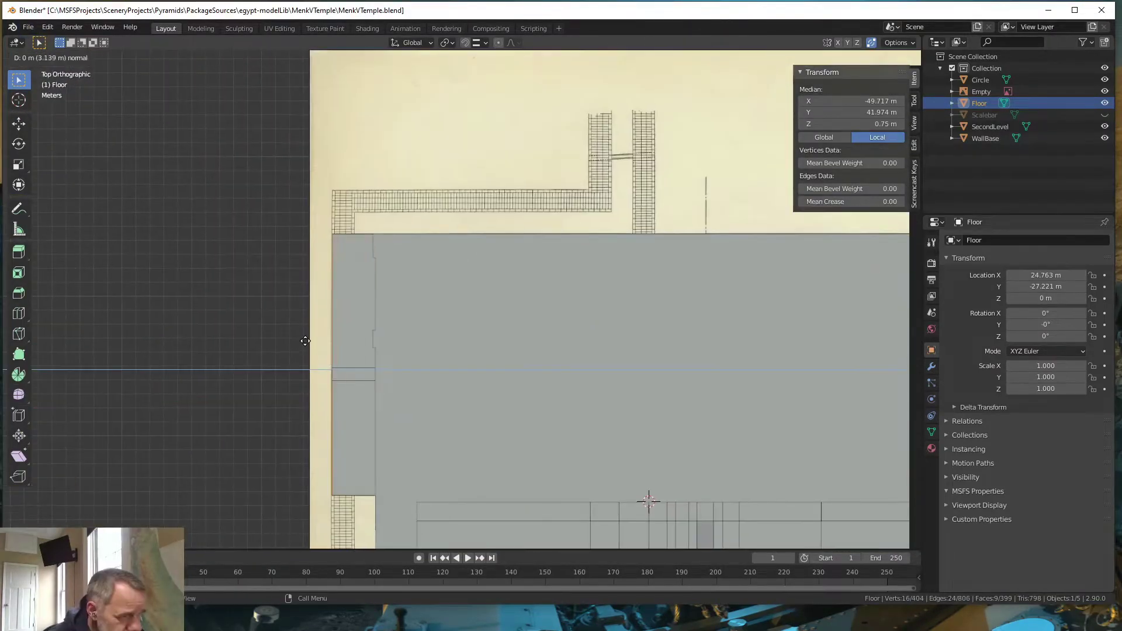
pyautogui.click(305, 341)
pyautogui.moveTo(305, 341)
pyautogui.mouseDown(button='middle')
pyautogui.moveTo(730, 263)
pyautogui.moveTo(764, 278)
pyautogui.moveTo(248, 306)
pyautogui.mouseUp(button='middle')
# Select the faces along the floor's front strip
pyautogui.click(285, 281)
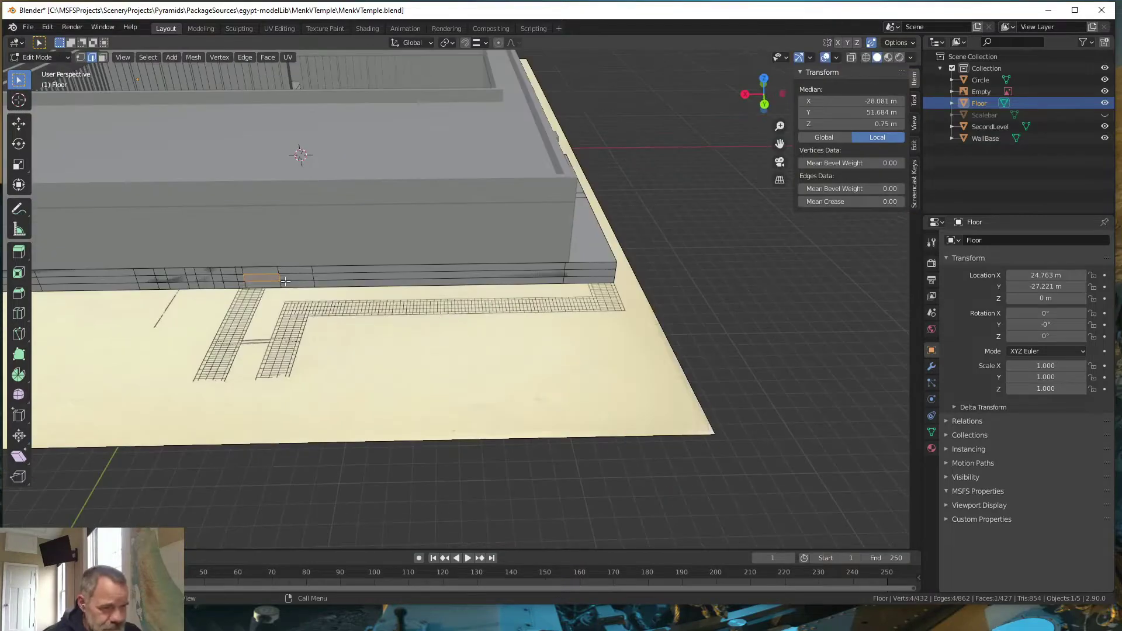
pyautogui.keyDown('shift'); pyautogui.click(307, 283); pyautogui.keyUp('shift')
pyautogui.press('KP_7')
pyautogui.scroll(-3, 442, 290)
pyautogui.moveTo(443, 290); pyautogui.dragTo(526, 269, button='middle')
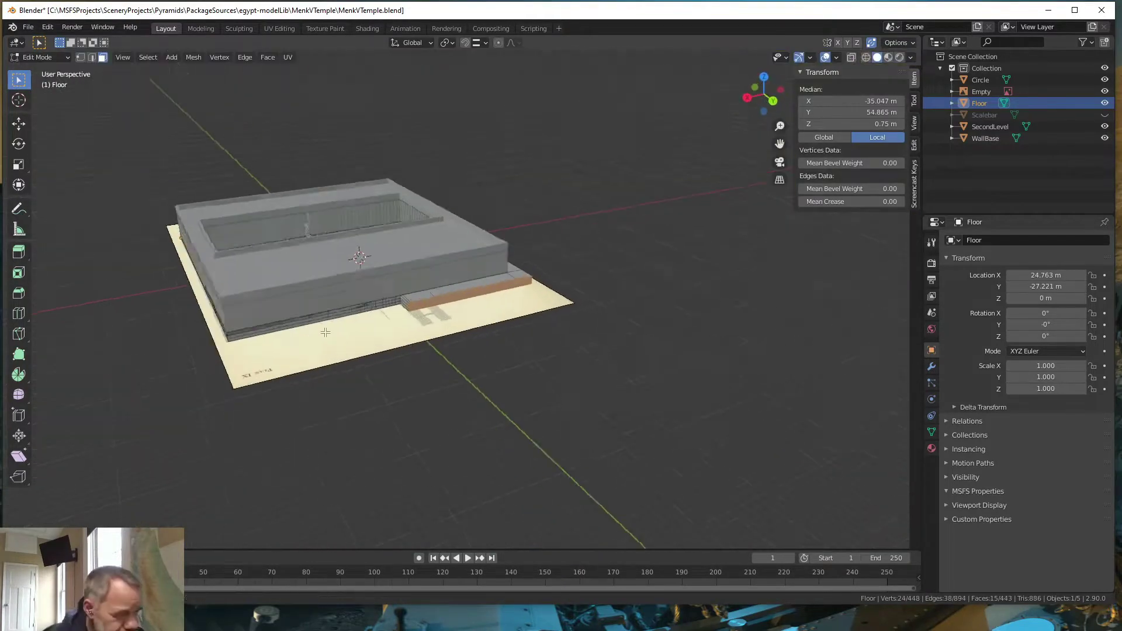
pyautogui.scroll(4, 526, 269)
pyautogui.click(479, 287)
pyautogui.keyDown('shift'); pyautogui.click(607, 261); pyautogui.keyUp('shift')
pyautogui.moveTo(431, 339); pyautogui.dragTo(422, 299, button='middle')
# Delete the selected floor faces and save the temple file
pyautogui.press('x')
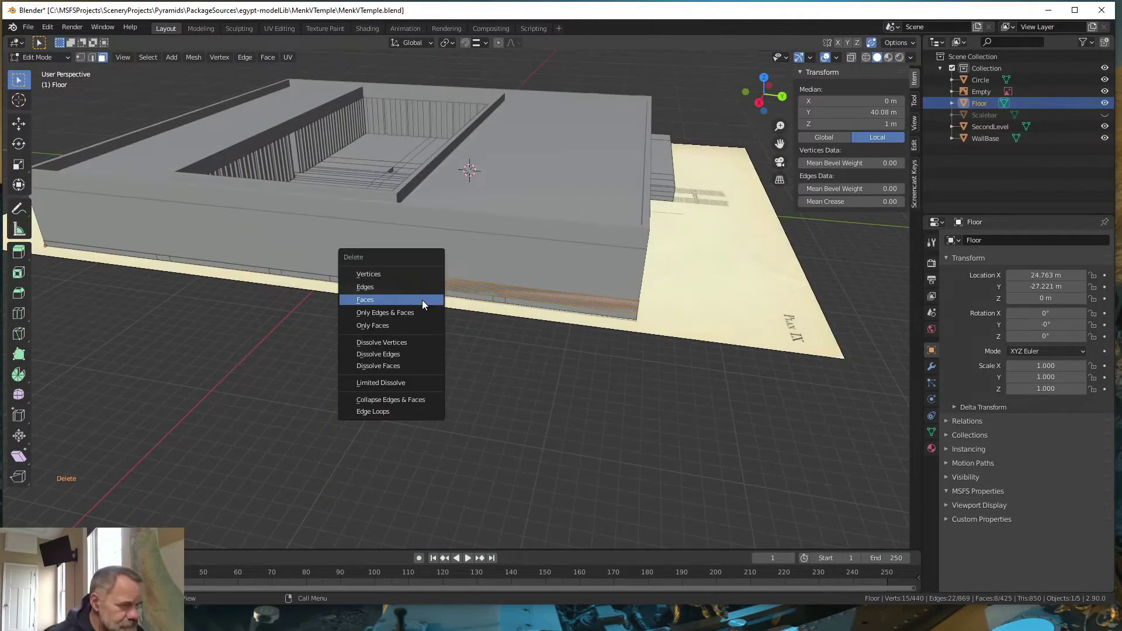
pyautogui.click(422, 300)
pyautogui.scroll(5, 422, 300)
pyautogui.hotkey('ctrl', 's')
pyautogui.scroll(3, 422, 300)
# Separate the sloped ramp face into a new object named RampWalls and leave Edit Mode
pyautogui.click(430, 309)
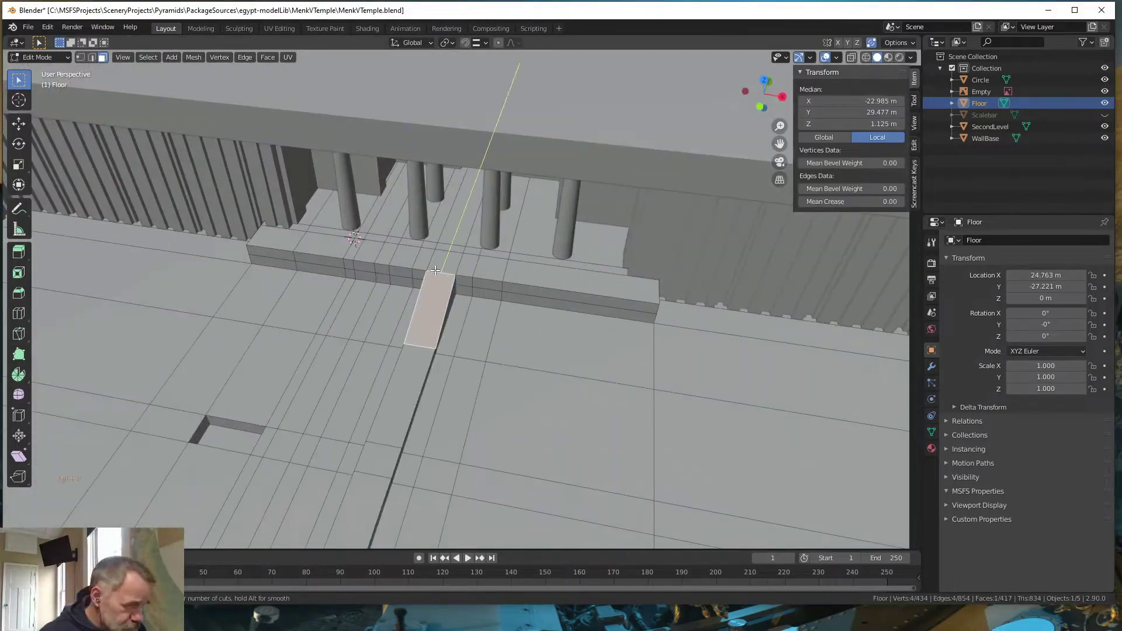
pyautogui.moveTo(430, 310); pyautogui.dragTo(434, 175, button='middle')
pyautogui.click(435, 43)
pyautogui.click(467, 60)
pyautogui.press('p')
pyautogui.click(100, 63)
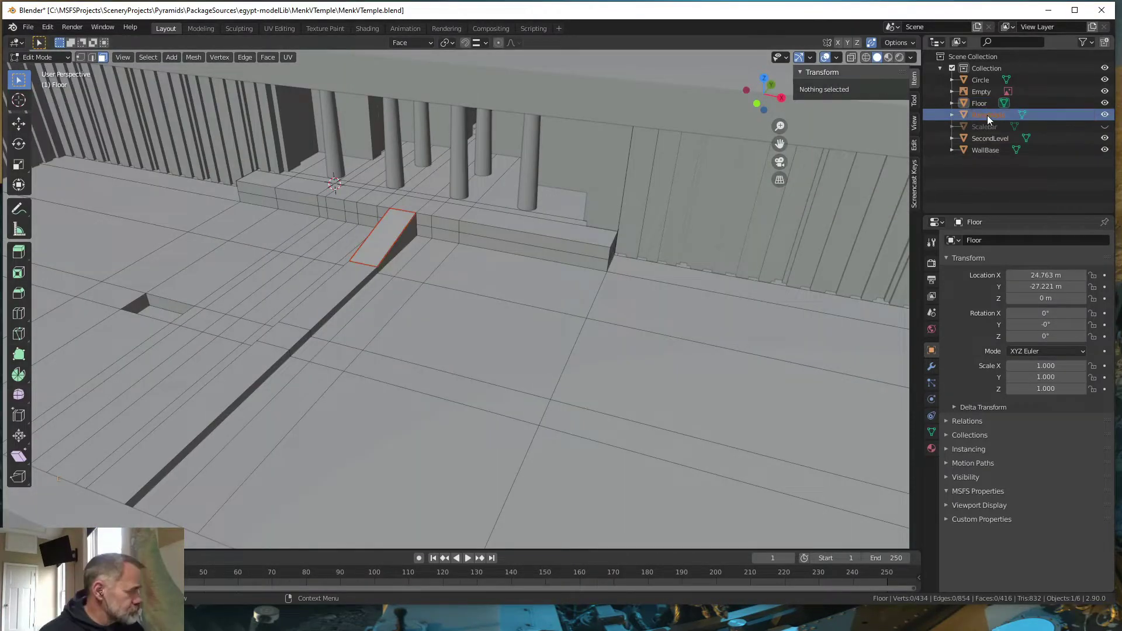
pyautogui.press('Return')
pyautogui.press('g')
pyautogui.press('g')
pyautogui.click(469, 355)
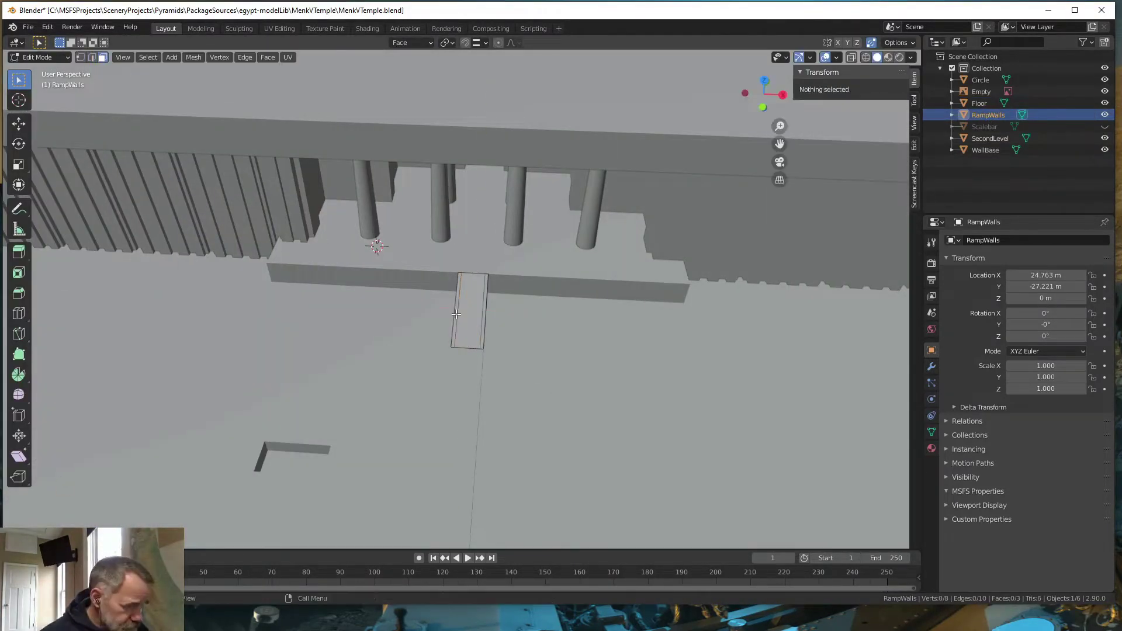
pyautogui.moveTo(470, 355)
pyautogui.mouseDown(button='middle')
pyautogui.moveTo(431, 379)
pyautogui.moveTo(580, 360)
pyautogui.moveTo(433, 415)
pyautogui.moveTo(350, 285)
pyautogui.mouseUp(button='middle')
pyautogui.press('Tab')
pyautogui.scroll(-5, 431, 379)
# Add an edge loop across the Floor mesh from top view
pyautogui.click(350, 285)
pyautogui.press('Tab')
pyautogui.press('KP_7')
pyautogui.scroll(2, 552, 128)
pyautogui.hotkey('ctrl', 'r')
pyautogui.click(552, 129)
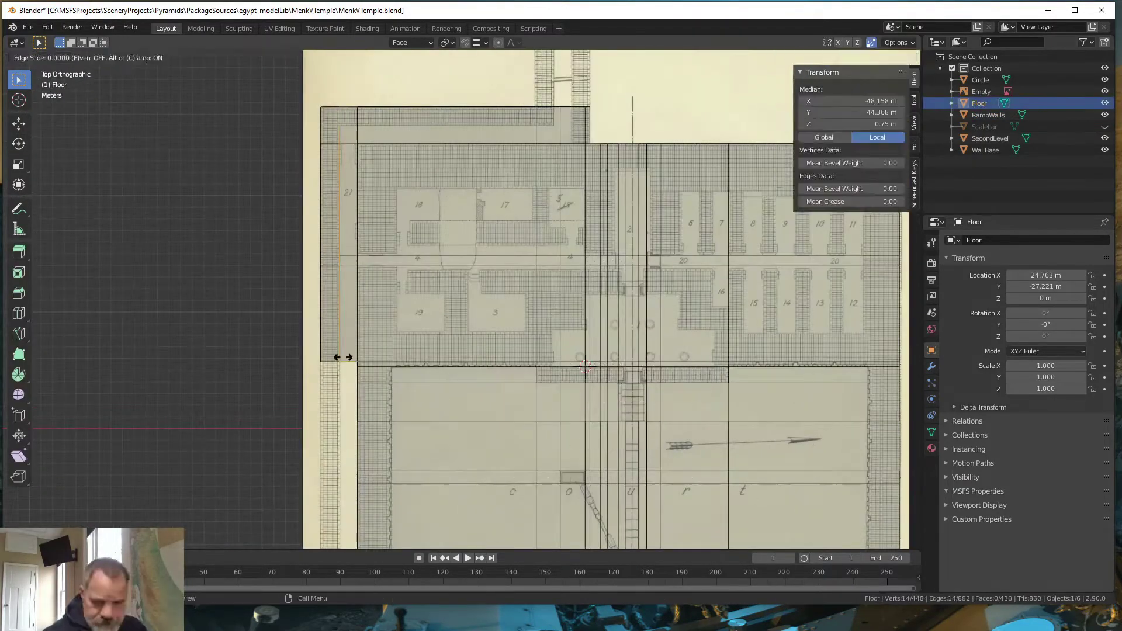
pyautogui.click(591, 123)
pyautogui.moveTo(591, 122)
pyautogui.mouseDown(button='middle')
pyautogui.moveTo(370, 369)
pyautogui.moveTo(474, 336)
pyautogui.mouseUp(button='middle')
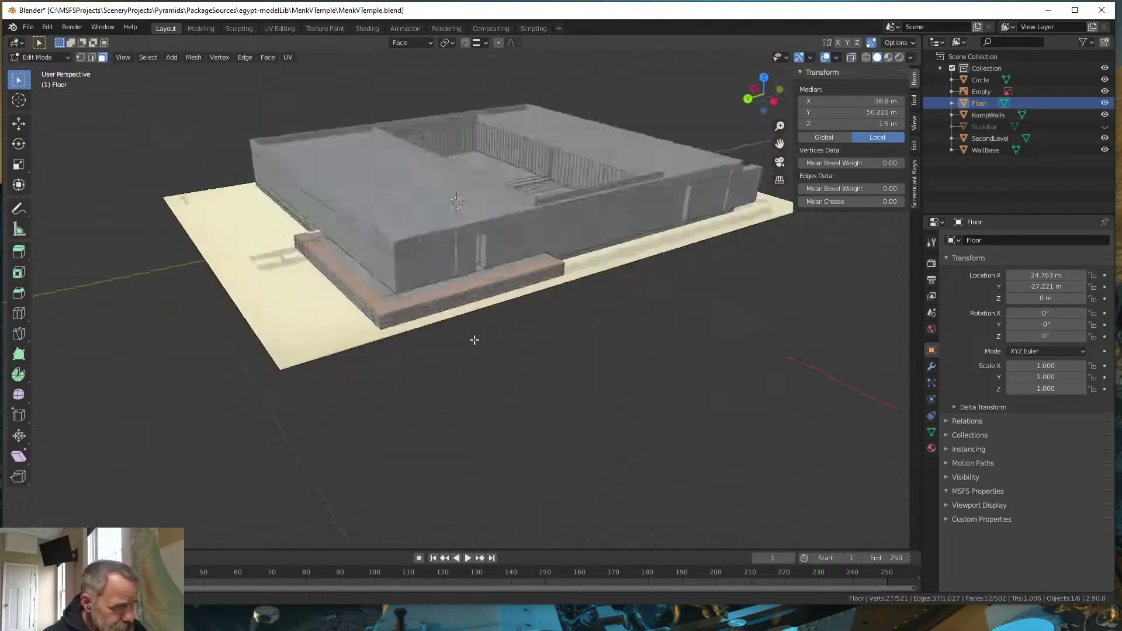
pyautogui.scroll(5, 473, 336)
# Extrude the front floor strip upward into a causeway wall about 6 m tall
pyautogui.press('e')
pyautogui.click(528, 313)
pyautogui.moveTo(529, 313); pyautogui.dragTo(564, 330, button='middle')
pyautogui.hotkey('ctrl', 'z')
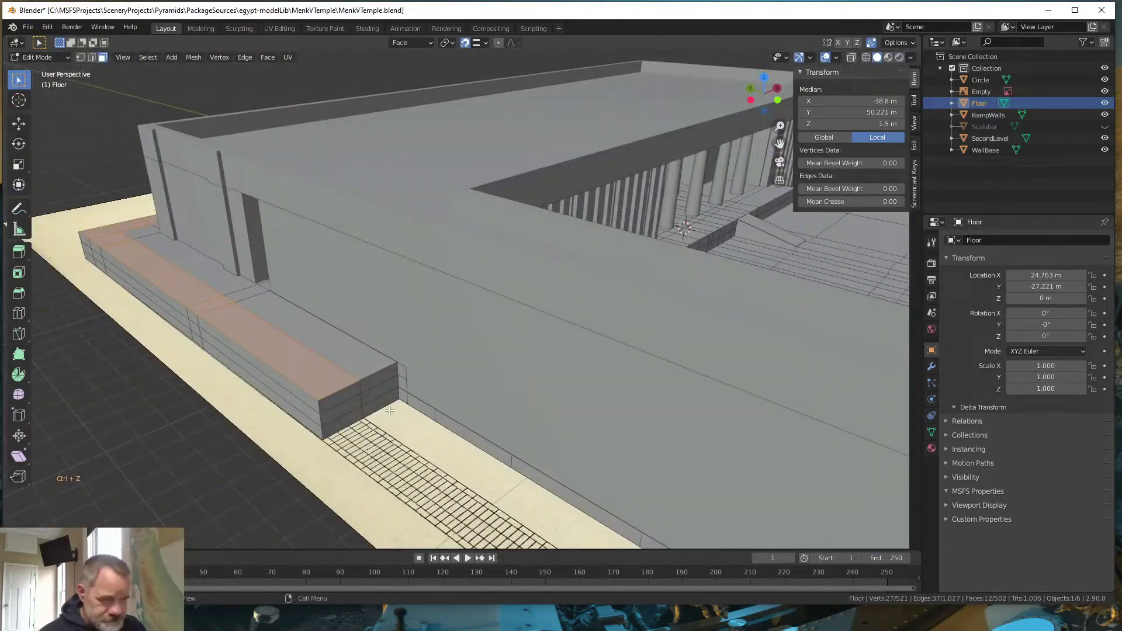
pyautogui.press('KP_7')
pyautogui.hotkey('ctrl', 'r')
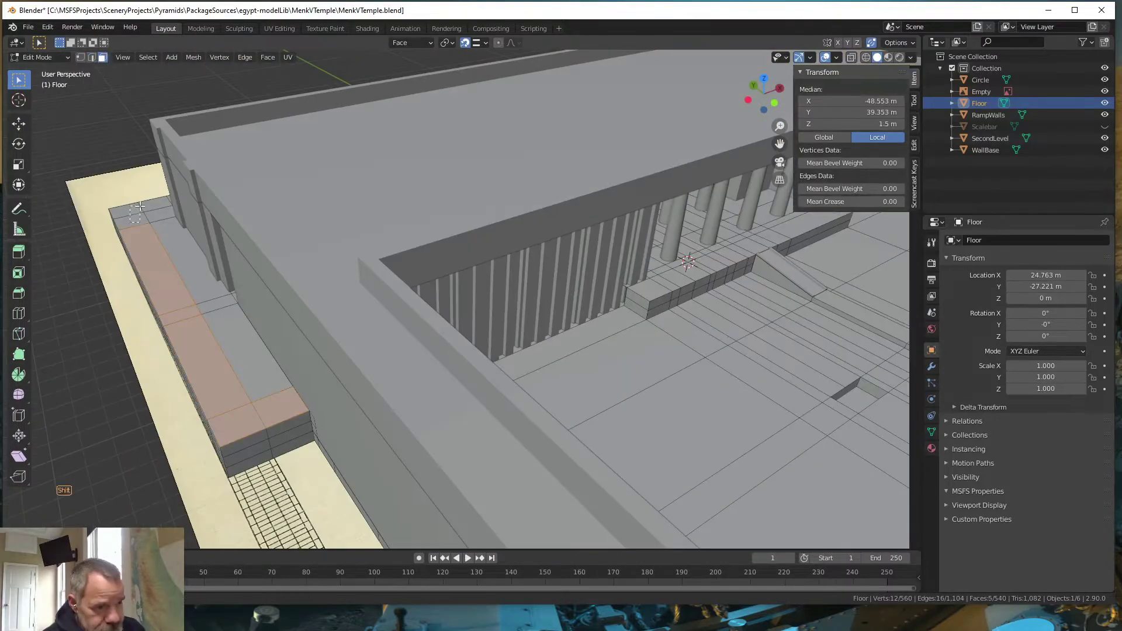
pyautogui.press('e')
pyautogui.click(139, 206)
pyautogui.moveTo(139, 207); pyautogui.dragTo(494, 393, button='middle')
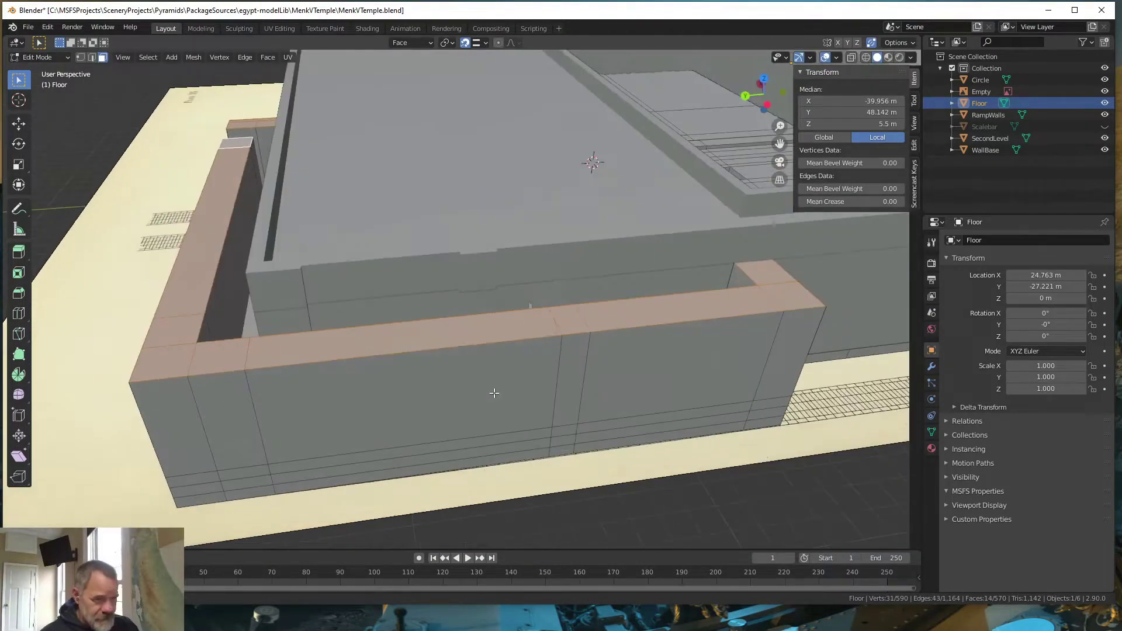
pyautogui.press('e')
pyautogui.click(395, 401)
pyautogui.moveTo(395, 401)
pyautogui.mouseDown(button='middle')
pyautogui.moveTo(268, 174)
pyautogui.moveTo(237, 259)
pyautogui.mouseUp(button='middle')
# Collapse the stray vertices at the wall corners
pyautogui.press('1')
pyautogui.click(232, 244)
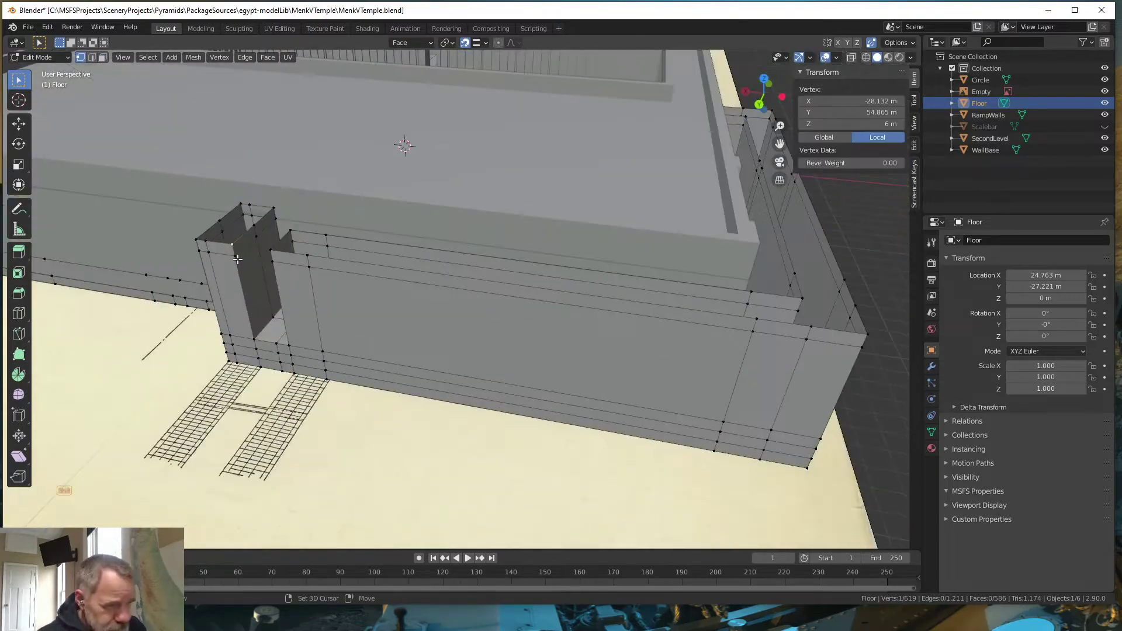
pyautogui.press('x')
pyautogui.click(258, 386)
pyautogui.moveTo(257, 386)
pyautogui.mouseDown(button='middle')
pyautogui.moveTo(264, 187)
pyautogui.moveTo(672, 327)
pyautogui.mouseUp(button='middle')
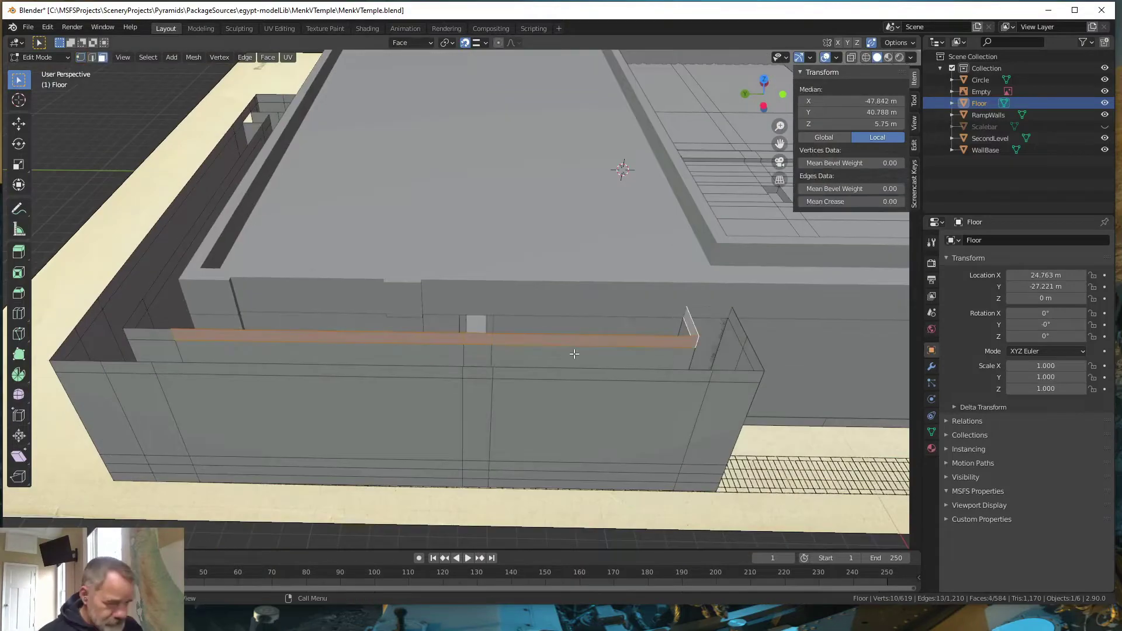
pyautogui.click(688, 309)
pyautogui.moveTo(618, 350)
pyautogui.mouseDown(button='middle')
pyautogui.moveTo(478, 349)
pyautogui.moveTo(444, 242)
pyautogui.mouseUp(button='middle')
# Separate the wall-top face strip into a new object named CausewayRoof
pyautogui.press('3')
pyautogui.click(445, 242)
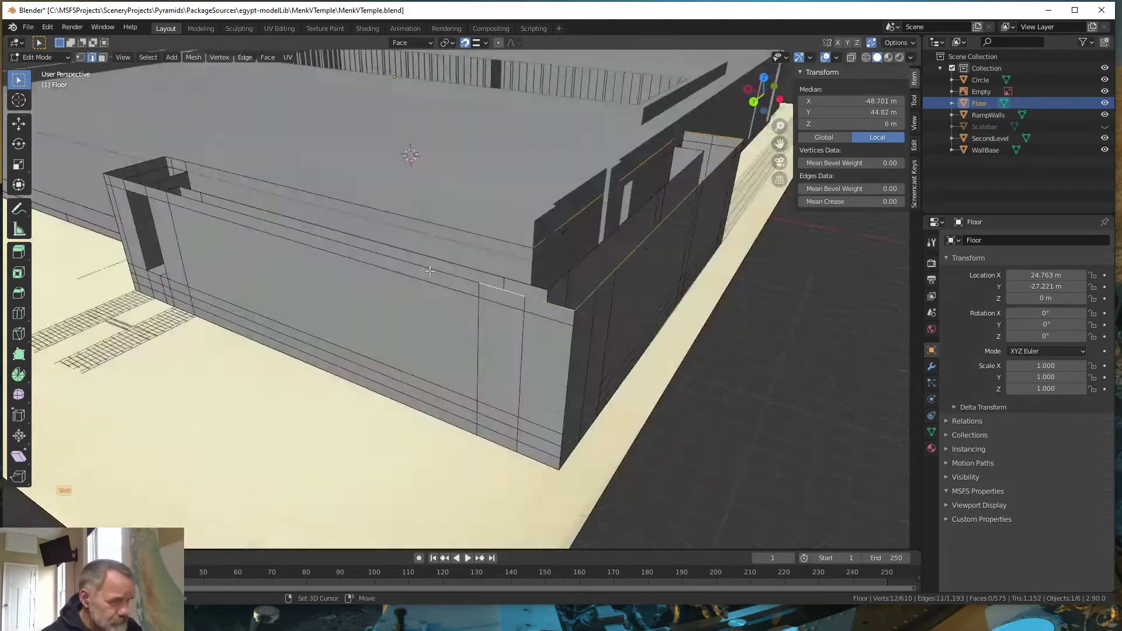
pyautogui.moveTo(689, 230)
pyautogui.mouseDown(button='middle')
pyautogui.moveTo(654, 308)
pyautogui.moveTo(560, 325)
pyautogui.mouseUp(button='middle')
pyautogui.keyDown('alt'); pyautogui.click(653, 308); pyautogui.keyUp('alt')
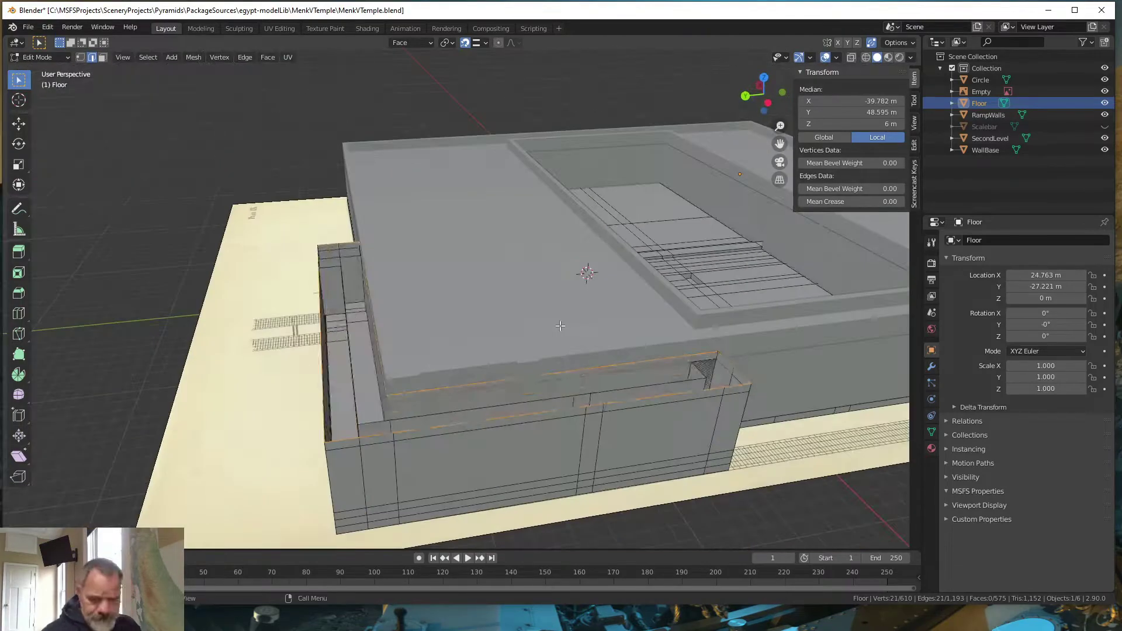
pyautogui.press('p')
pyautogui.click(437, 340)
pyautogui.write('of')
pyautogui.press('Return')
pyautogui.moveTo(468, 292)
pyautogui.mouseDown(button='middle')
pyautogui.moveTo(514, 332)
pyautogui.moveTo(310, 345)
pyautogui.mouseUp(button='middle')
# Delete the leftover roof faces from the floor and save the file
pyautogui.press('l')
pyautogui.press('x')
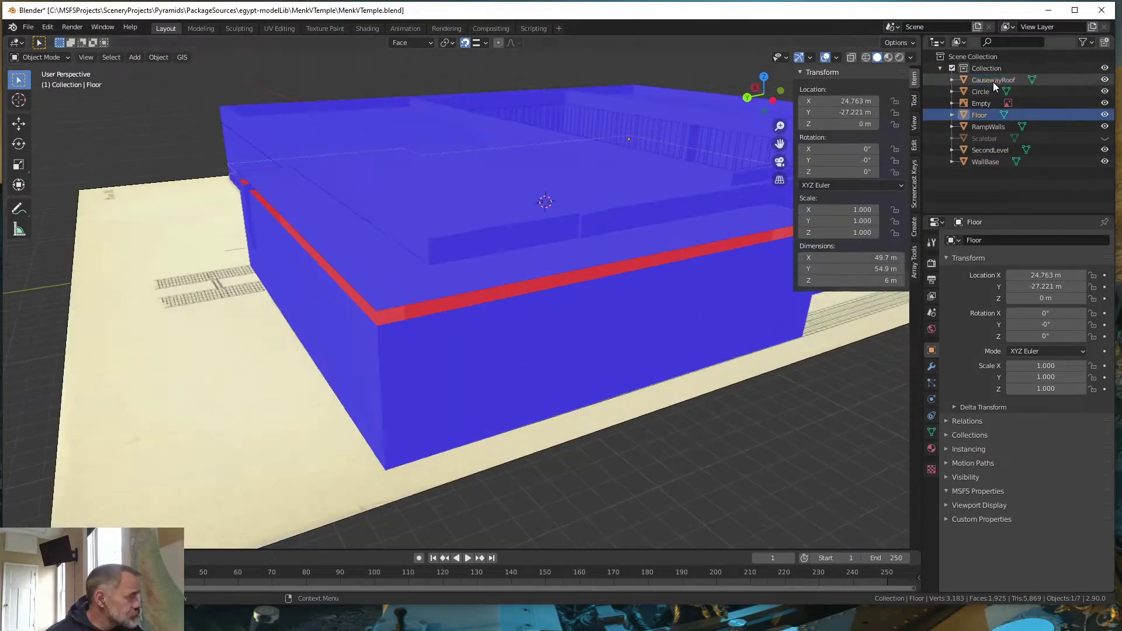
pyautogui.moveTo(203, 327); pyautogui.dragTo(452, 134, button='middle')
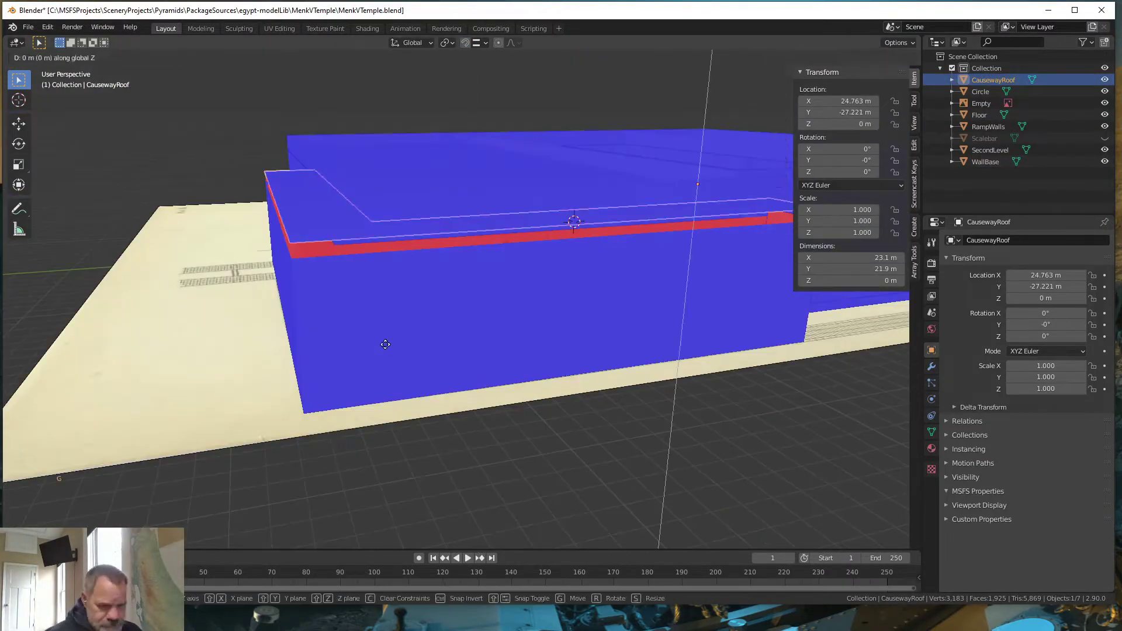
pyautogui.moveTo(684, 374)
pyautogui.mouseDown(button='middle')
pyautogui.moveTo(421, 465)
pyautogui.moveTo(464, 321)
pyautogui.moveTo(625, 402)
pyautogui.moveTo(643, 351)
pyautogui.mouseUp(button='middle')
pyautogui.hotkey('ctrl', 's')
# Hide SecondLevel and WallBase and return to editing the Floor mesh
pyautogui.press('Tab')
pyautogui.hotkey('ctrl', 's')
pyautogui.moveTo(1105, 161); pyautogui.dragTo(1105, 149)
pyautogui.press('Tab')
pyautogui.moveTo(462, 386); pyautogui.dragTo(459, 355, button='middle')
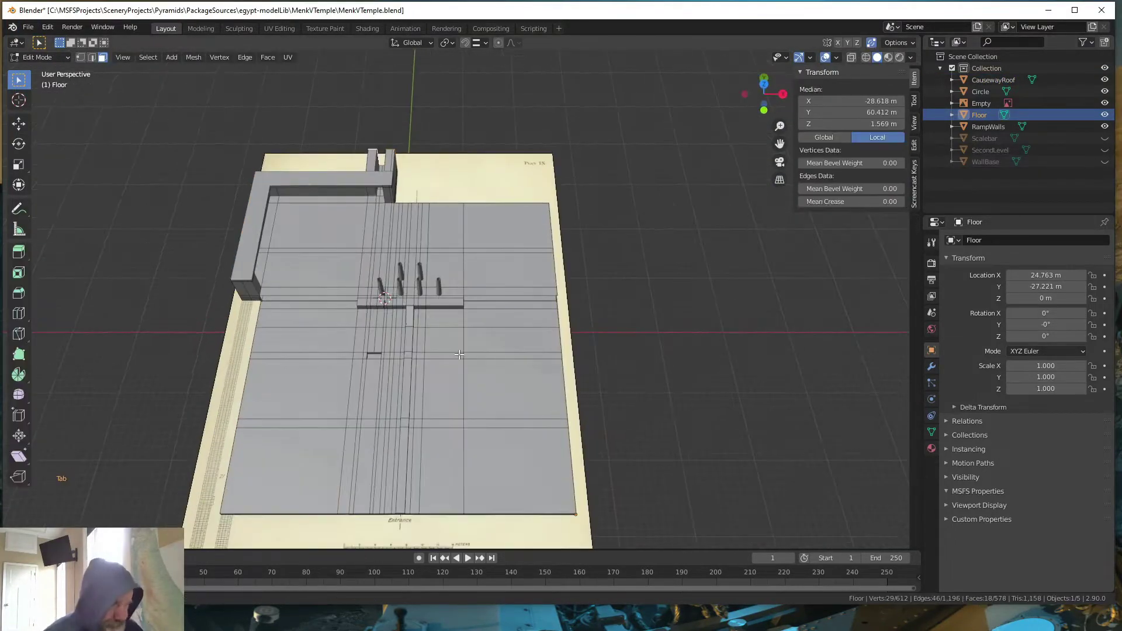
# Separate the courtyard floor faces into a CourtFloor object and hide it
pyautogui.press('p')
pyautogui.click(351, 357)
pyautogui.scroll(2, 443, 338)
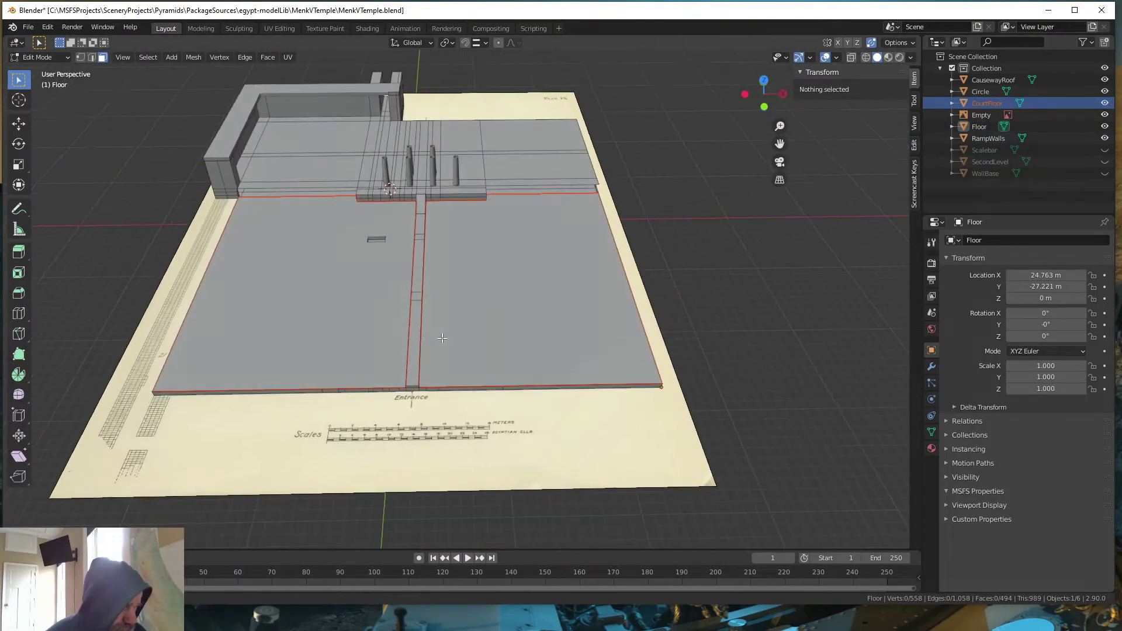
pyautogui.click(1104, 103)
# Split the walkway strip off as StoneWalk and reveal all hidden objects
pyautogui.moveTo(585, 292); pyautogui.dragTo(560, 316, button='middle')
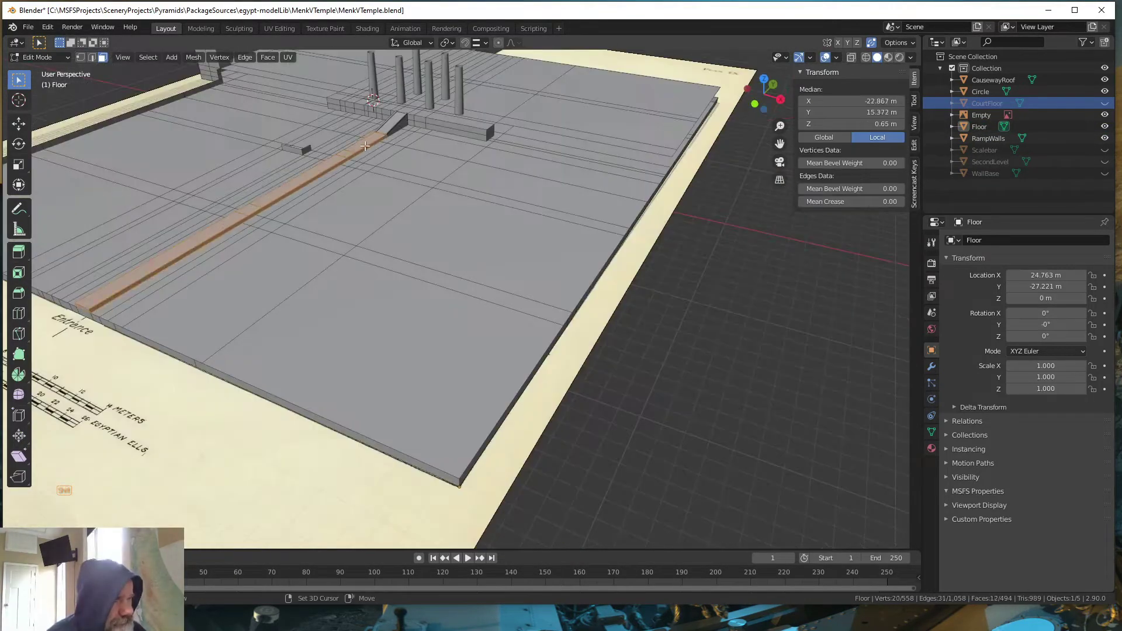
pyautogui.moveTo(365, 145)
pyautogui.mouseDown(button='middle')
pyautogui.moveTo(585, 263)
pyautogui.moveTo(316, 220)
pyautogui.mouseUp(button='middle')
pyautogui.scroll(2, 585, 263)
pyautogui.press('p')
pyautogui.click(621, 278)
pyautogui.click(316, 221)
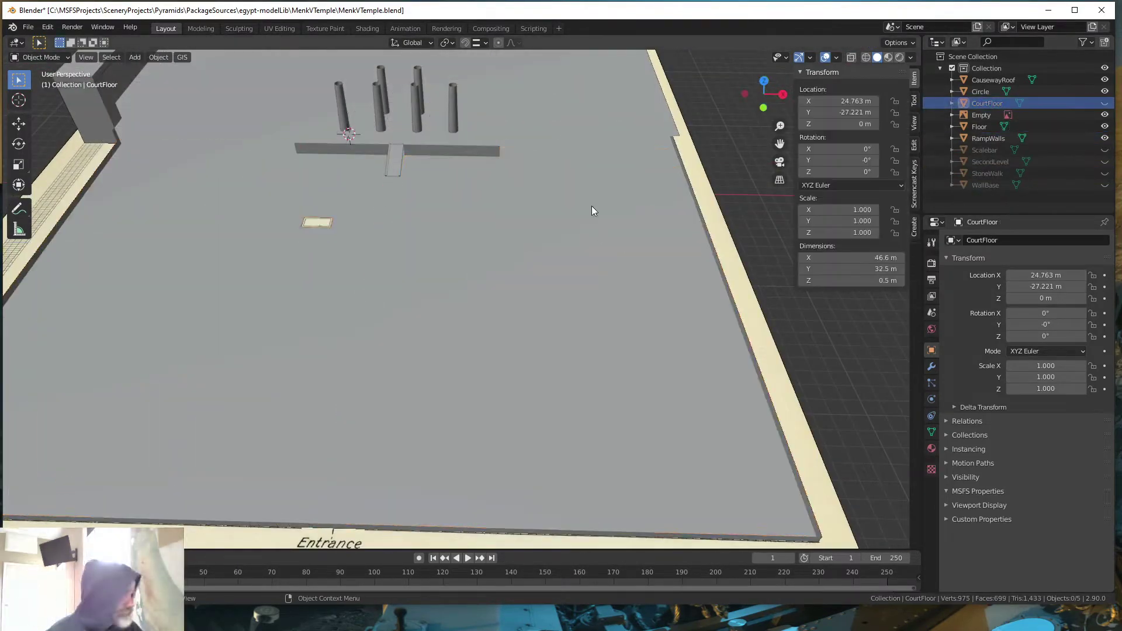
pyautogui.hotkey('alt', 'h')
# Separate the SecondLevel top faces into their own roof-deck object
pyautogui.moveTo(591, 210)
pyautogui.mouseDown(button='middle')
pyautogui.moveTo(409, 292)
pyautogui.moveTo(203, 461)
pyautogui.mouseUp(button='middle')
pyautogui.click(350, 351)
pyautogui.click(202, 461)
pyautogui.press('Tab')
pyautogui.keyDown('shift'); pyautogui.click(381, 240); pyautogui.keyUp('shift')
pyautogui.press('p')
pyautogui.press('Return')
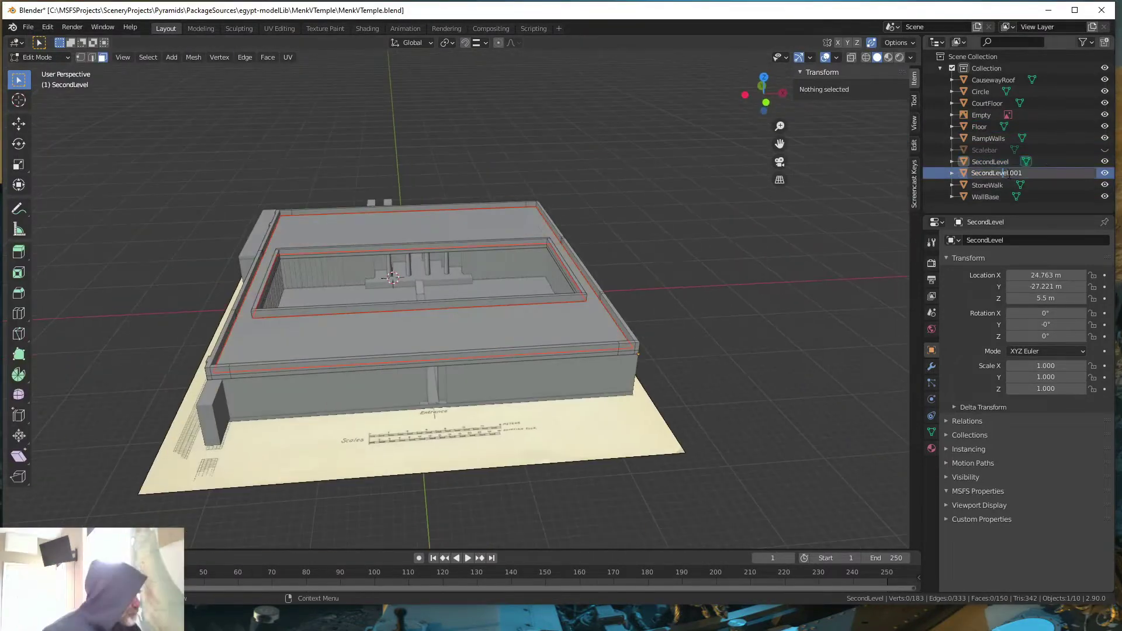
# Select the wall faces around the causeway block
pyautogui.moveTo(632, 289); pyautogui.dragTo(615, 241, button='middle')
pyautogui.keyDown('shift'); pyautogui.click(539, 303); pyautogui.keyUp('shift')
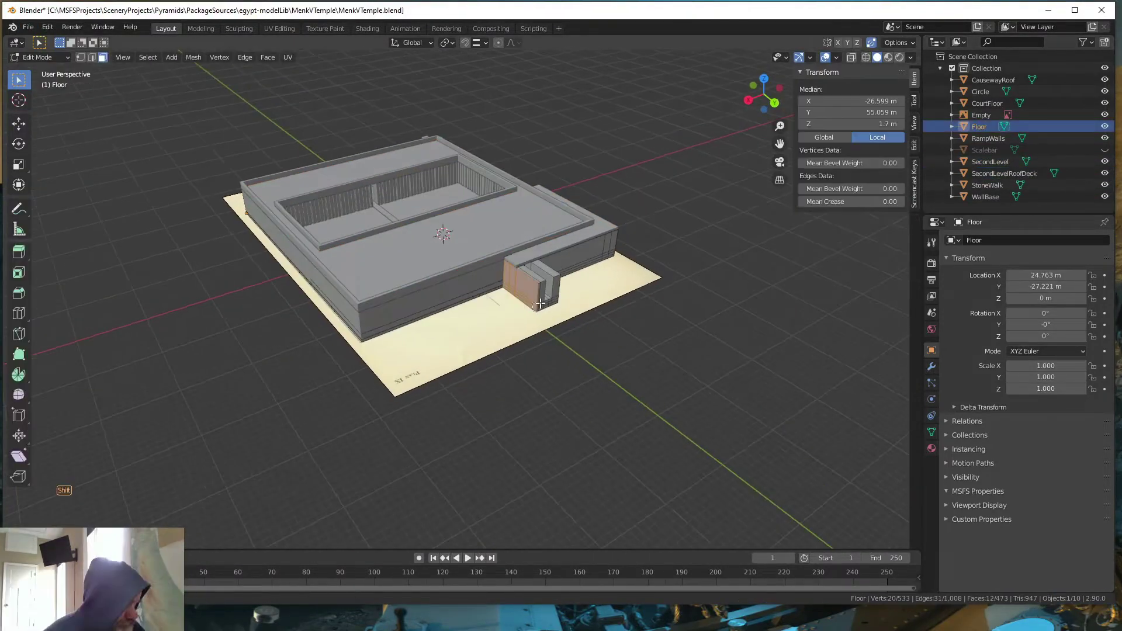
pyautogui.moveTo(520, 335); pyautogui.dragTo(514, 245, button='middle')
pyautogui.scroll(3, 515, 246)
pyautogui.scroll(-3, 514, 245)
pyautogui.keyDown('shift'); pyautogui.click(585, 327); pyautogui.keyUp('shift')
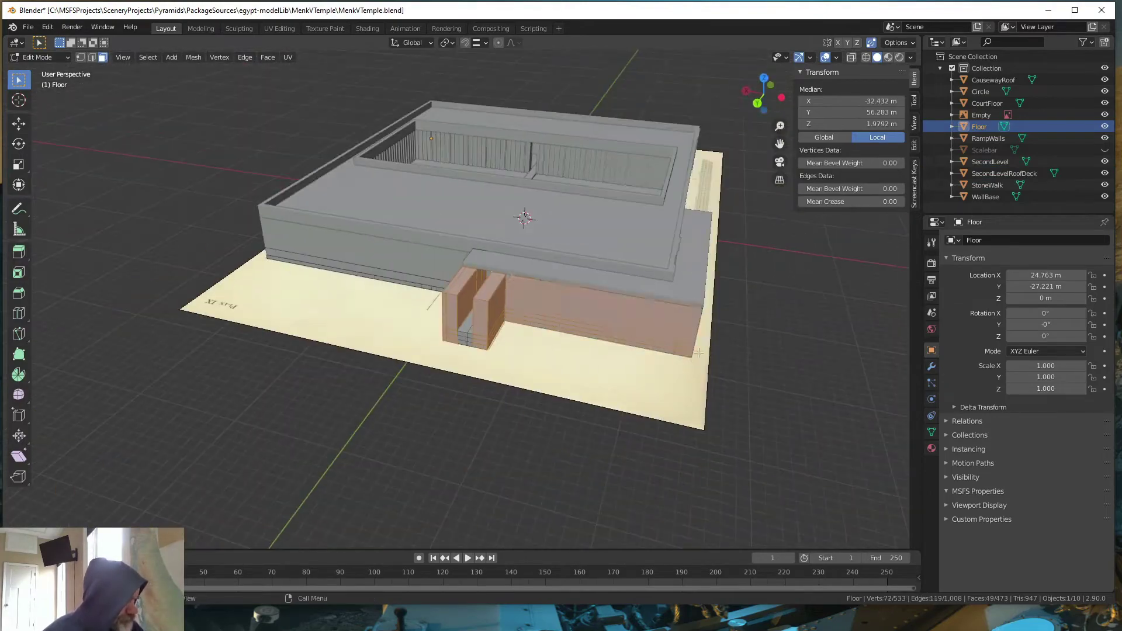
pyautogui.moveTo(584, 328)
pyautogui.mouseDown(button='middle')
pyautogui.moveTo(703, 410)
pyautogui.moveTo(438, 413)
pyautogui.moveTo(486, 419)
pyautogui.mouseUp(button='middle')
pyautogui.keyDown('shift'); pyautogui.click(703, 411); pyautogui.keyUp('shift')
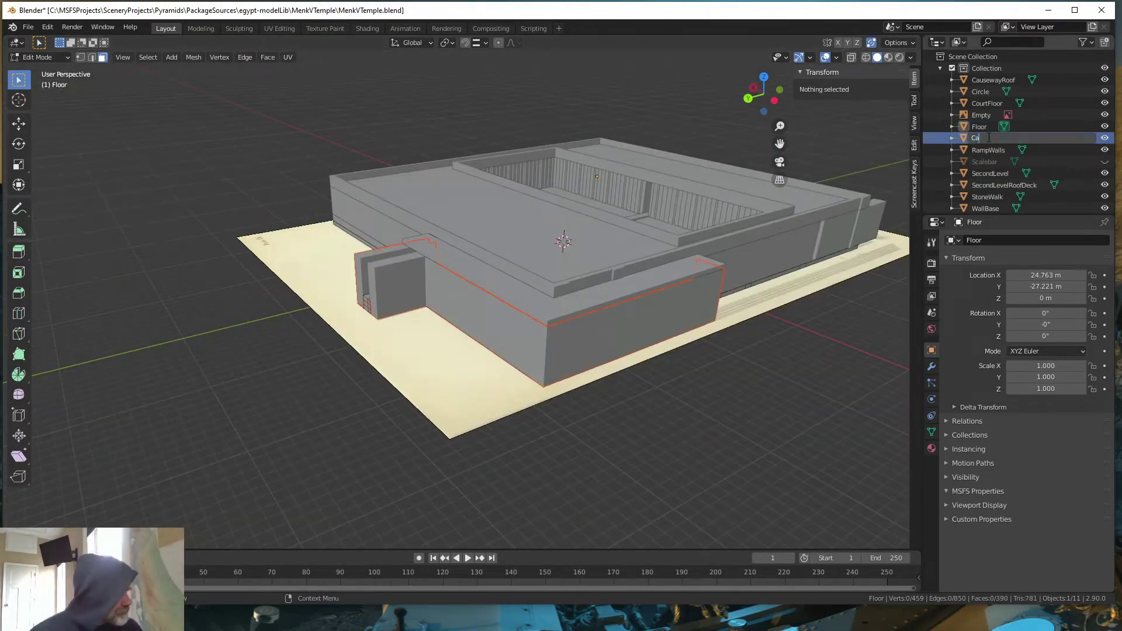
# Finish the wall selection and separate it into a CausewayWalls object
pyautogui.scroll(3, 656, 233)
pyautogui.click(656, 233)
pyautogui.scroll(-3, 633, 195)
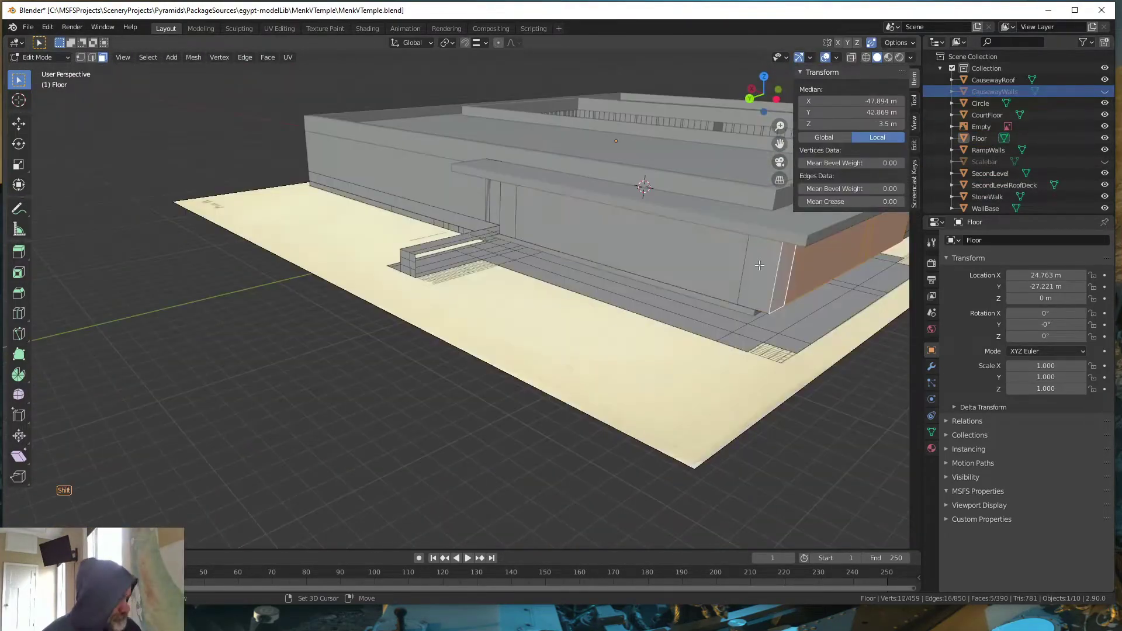
pyautogui.moveTo(633, 195); pyautogui.dragTo(502, 292, button='middle')
pyautogui.press('o')
pyautogui.press('p')
pyautogui.click(503, 293)
pyautogui.press('Tab')
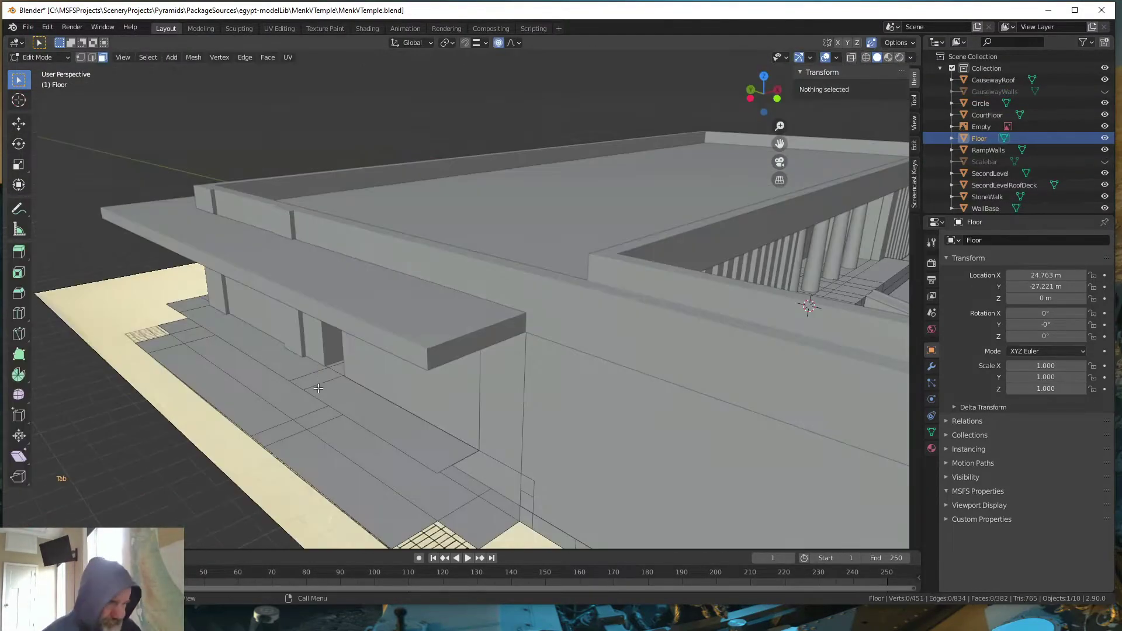
# Select a large block of floor faces and view the temple from overhead
pyautogui.moveTo(325, 398)
pyautogui.mouseDown(button='middle')
pyautogui.moveTo(496, 349)
pyautogui.moveTo(458, 327)
pyautogui.mouseUp(button='middle')
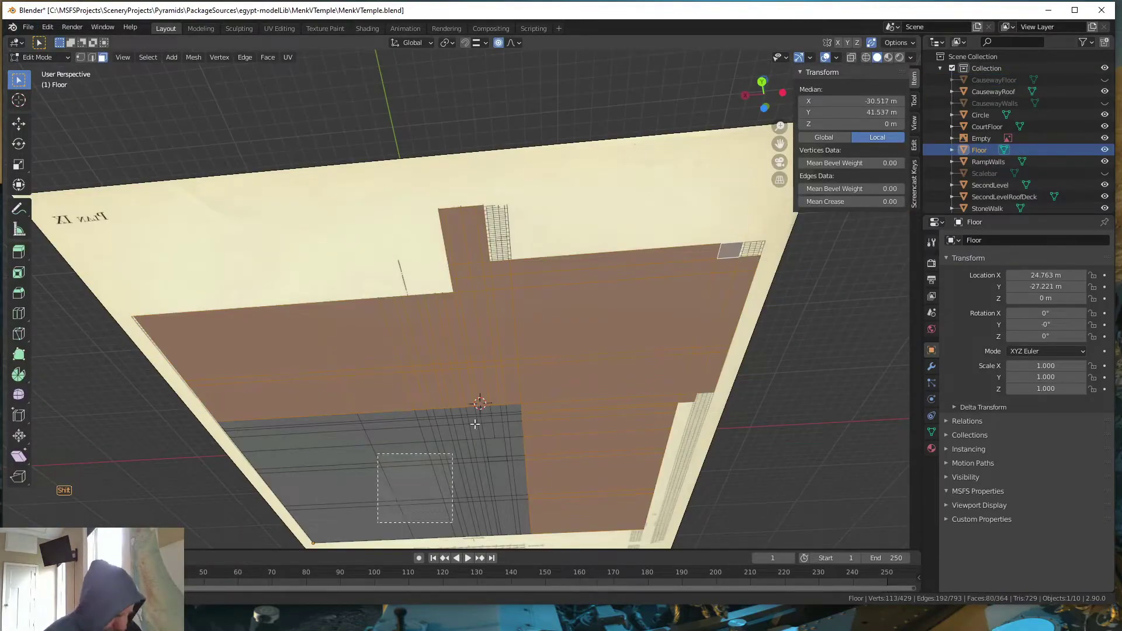
pyautogui.keyDown('shift'); pyautogui.moveTo(475, 424); pyautogui.dragTo(462, 444); pyautogui.keyUp('shift')
pyautogui.moveTo(462, 444); pyautogui.dragTo(516, 447, button='middle')
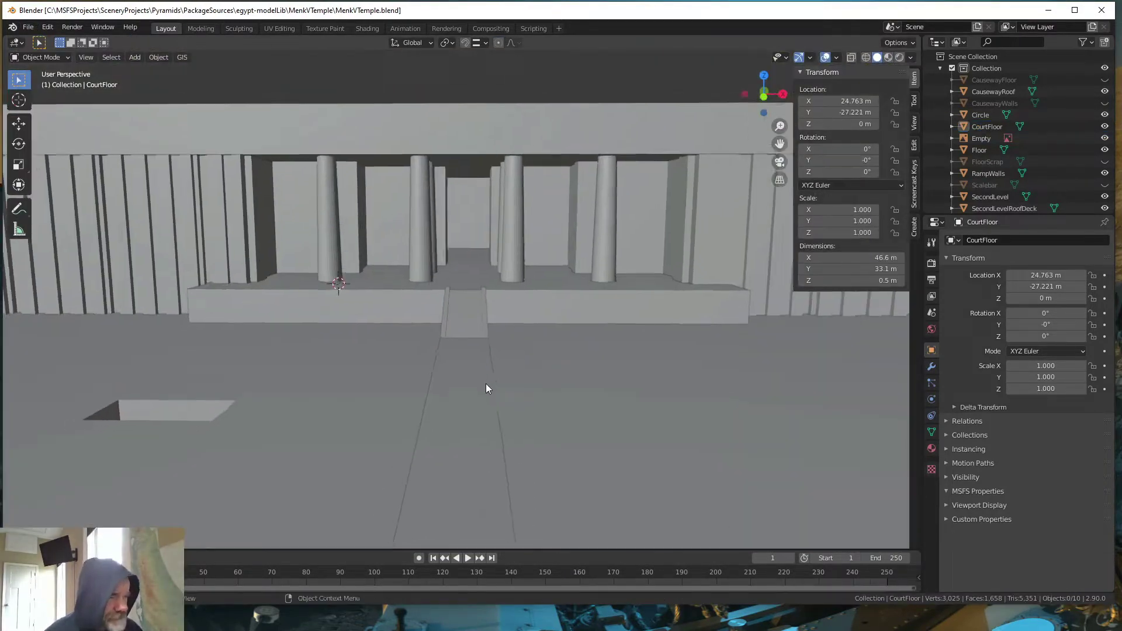
pyautogui.moveTo(486, 388); pyautogui.dragTo(647, 419, button='middle')
pyautogui.scroll(-5, 585, 426)
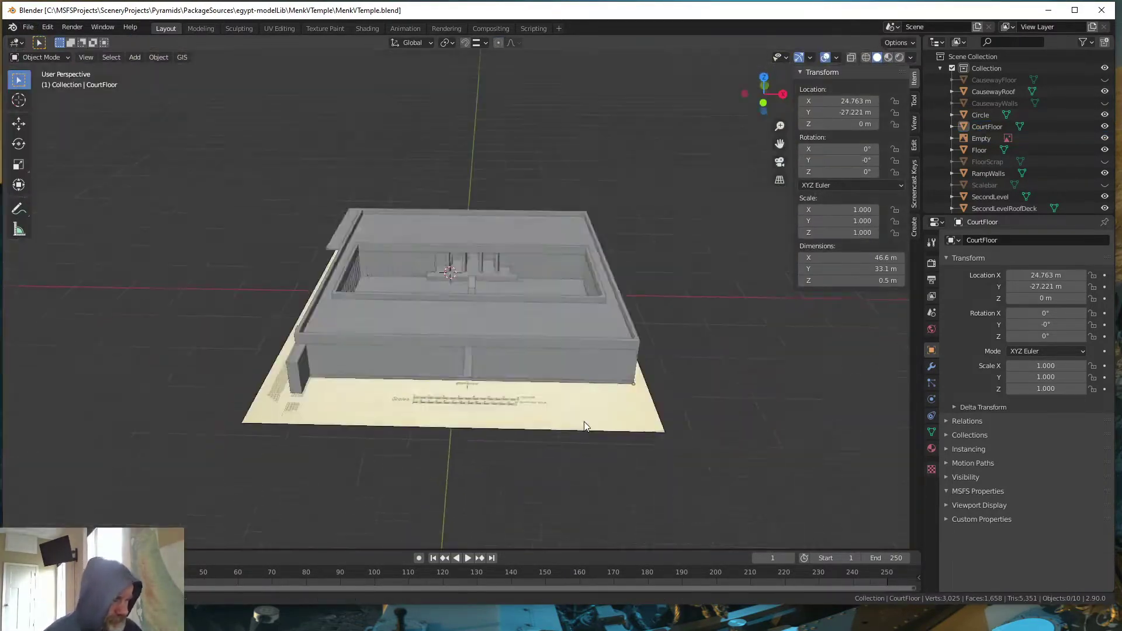
# In Explorer's Textures folder, back out of Wood26 and open the Wood066 texture folder
pyautogui.hotkey('alt', 'Tab')
pyautogui.scroll(-5, 289, 421)
pyautogui.click(120, 275)
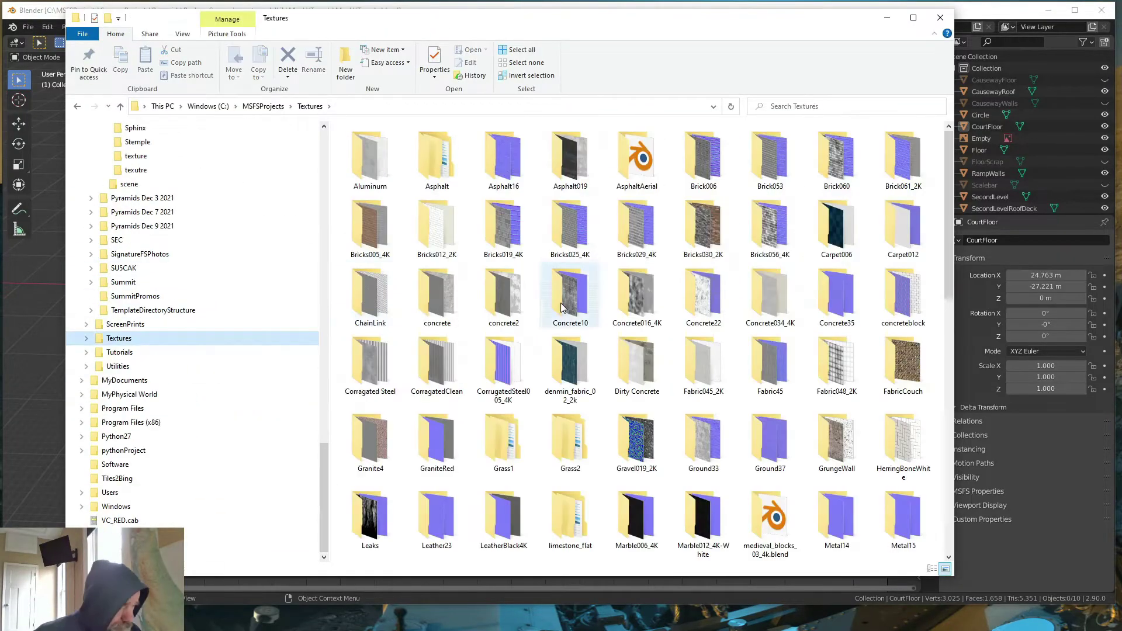
pyautogui.doubleClick(370, 165)
pyautogui.press('BackSpace')
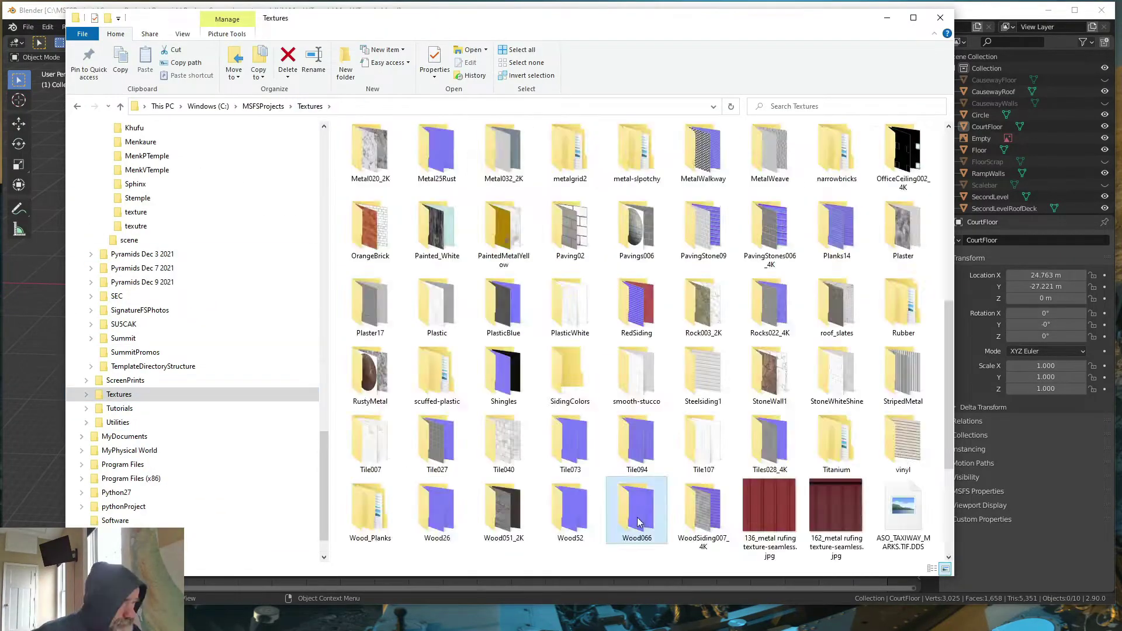
pyautogui.doubleClick(639, 539)
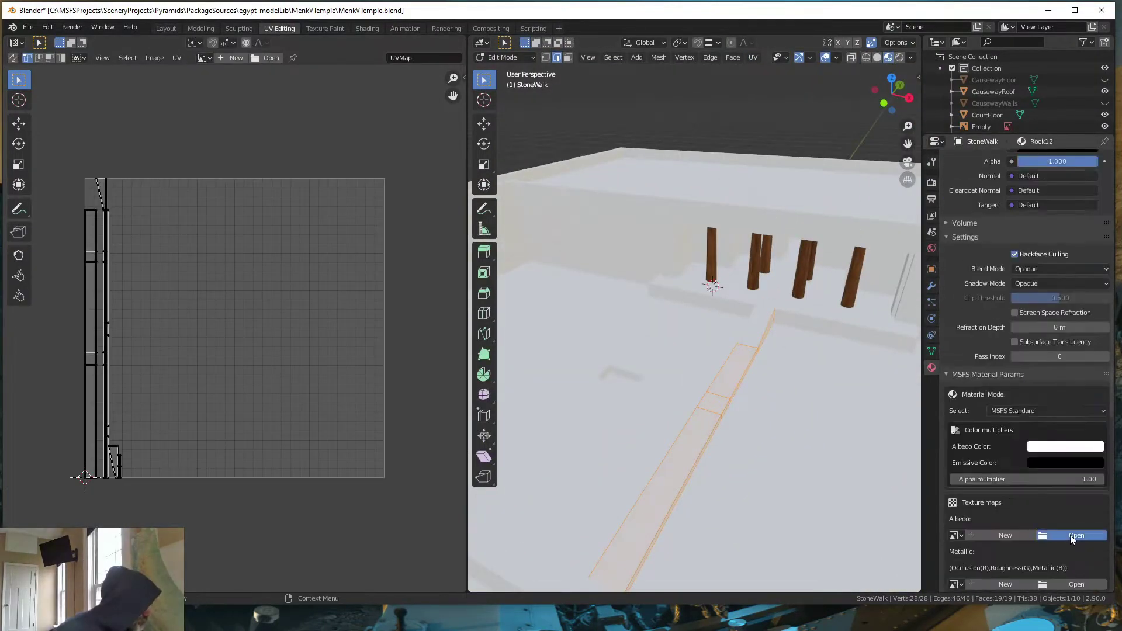
# Load Rock12_2K_BaseColor as the walkway material's albedo image
pyautogui.click(1072, 538)
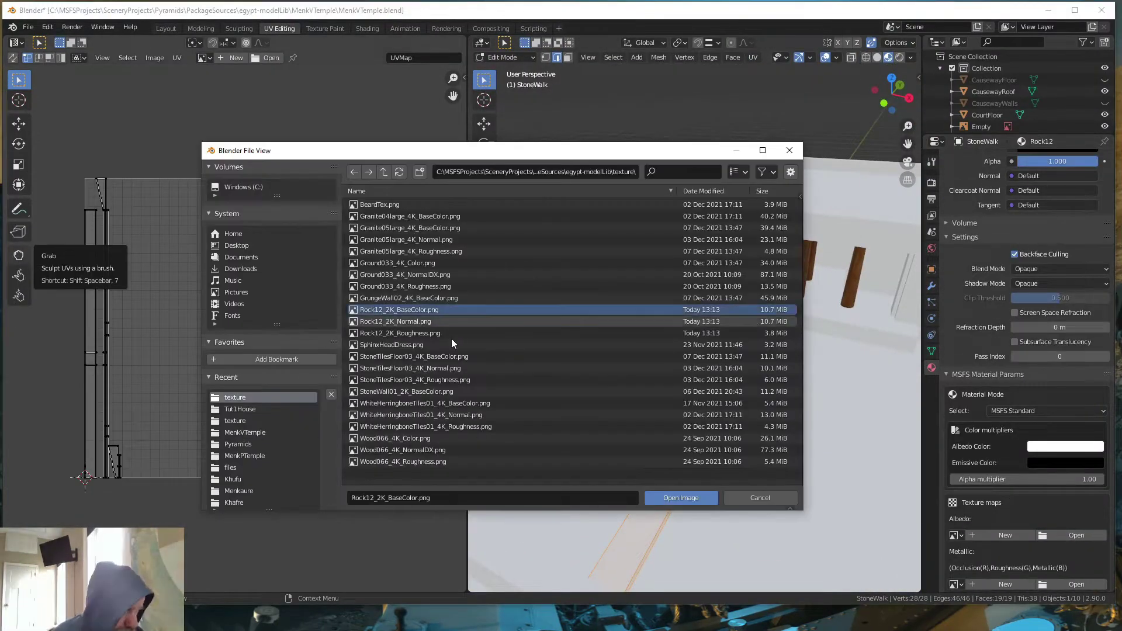
pyautogui.doubleClick(444, 307)
pyautogui.click(1077, 514)
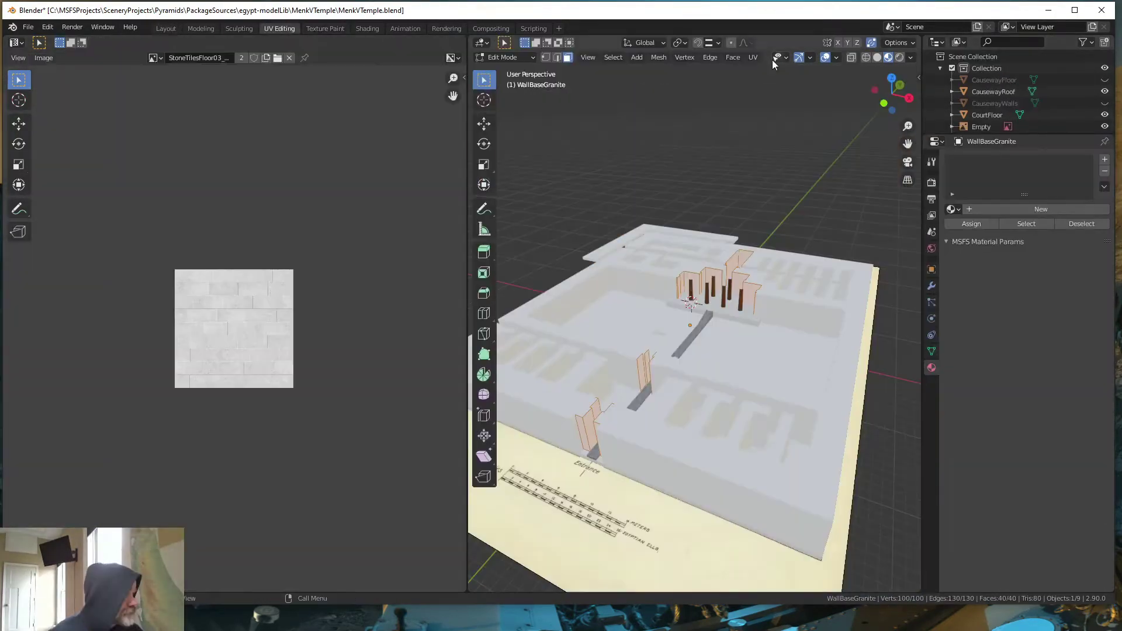
# Create a new wall-base material named Granite, then switch to the UV Editing workspace
pyautogui.click(1040, 209)
pyautogui.doubleClick(993, 209)
pyautogui.write('Granite')
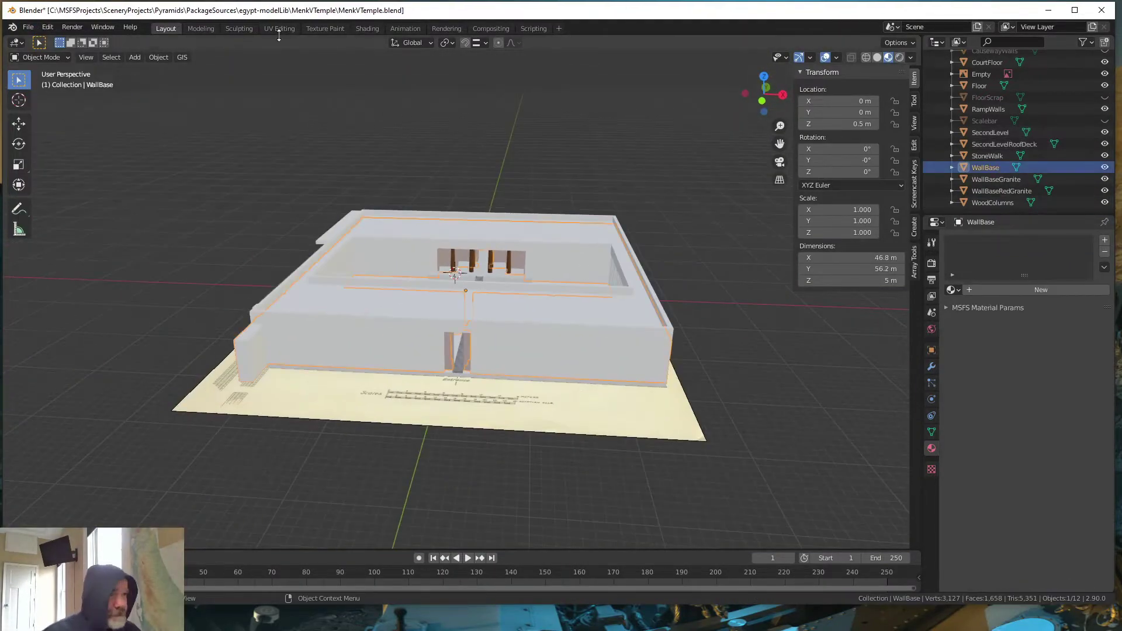
pyautogui.click(279, 29)
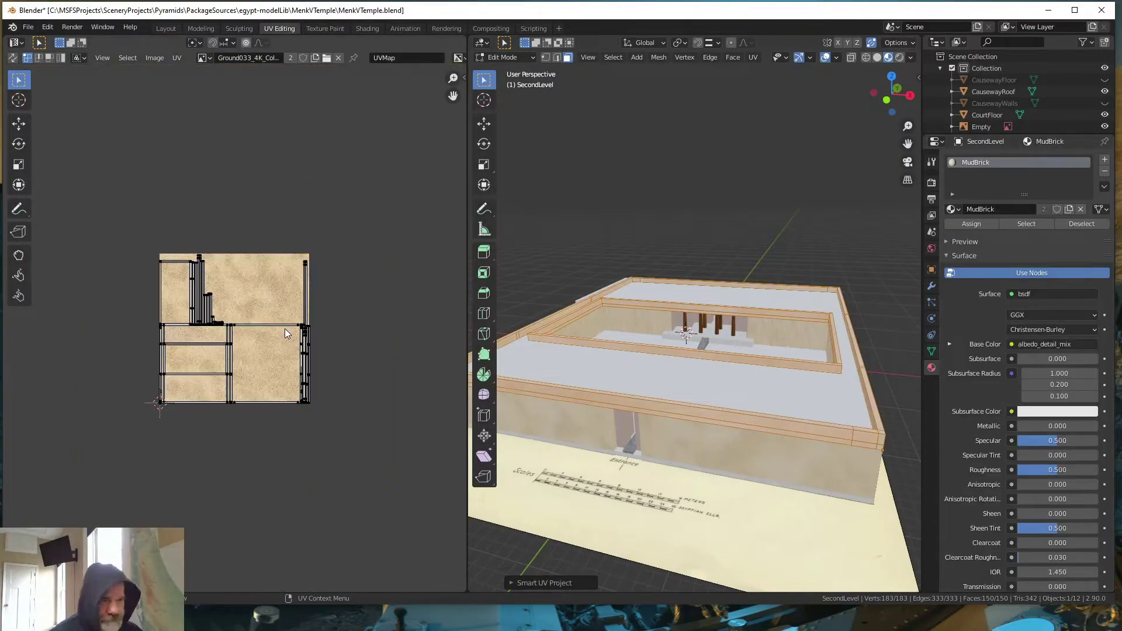
# Rotate the causeway UV islands with R to fit the stone tile image
pyautogui.scroll(3, 1036, 153)
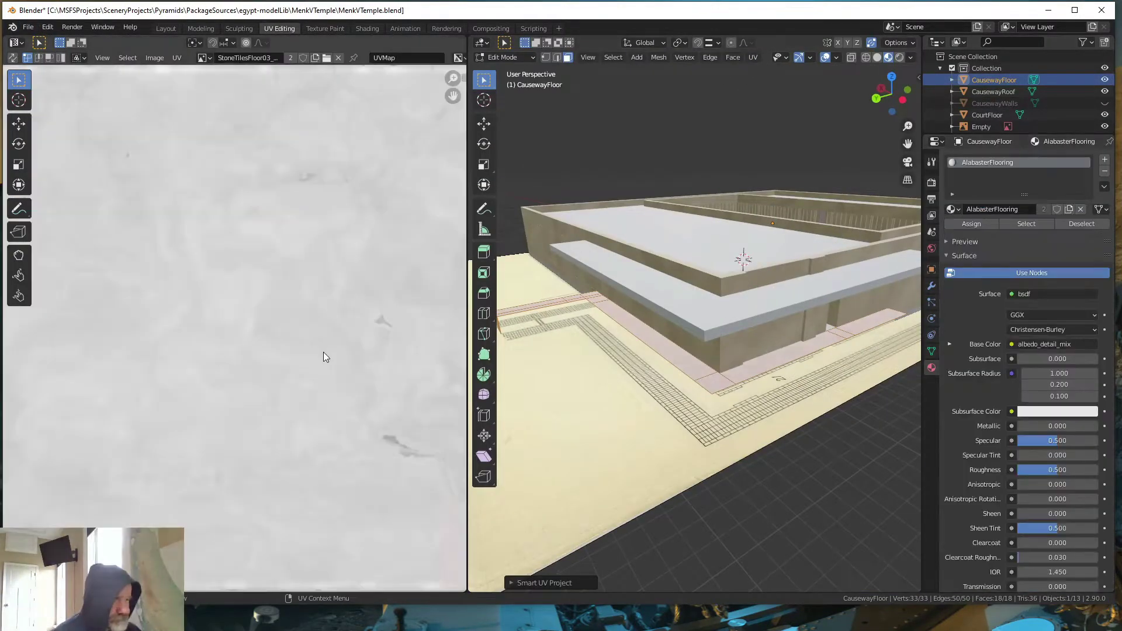
pyautogui.scroll(-5, 326, 357)
pyautogui.press('r')
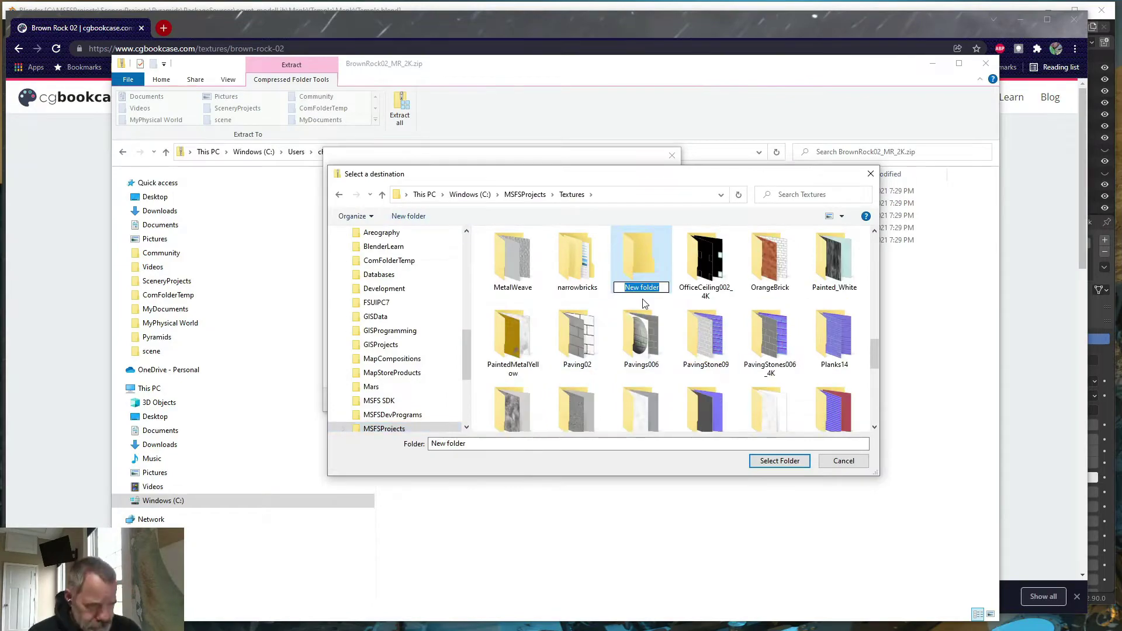
# Confirm the name of the new BrownRock02 extraction folder under Textures
pyautogui.press('Return')
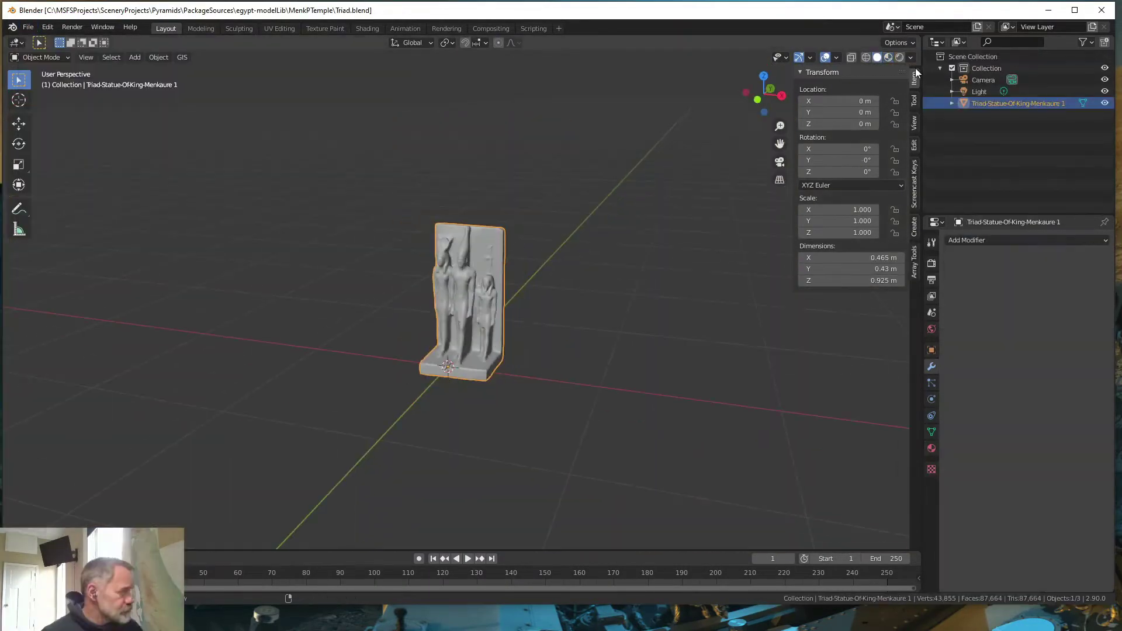
# Reopen MenkVTemple.blend, paste in the Menkaure triad statue and scale it up
pyautogui.click(28, 27)
pyautogui.click(180, 75)
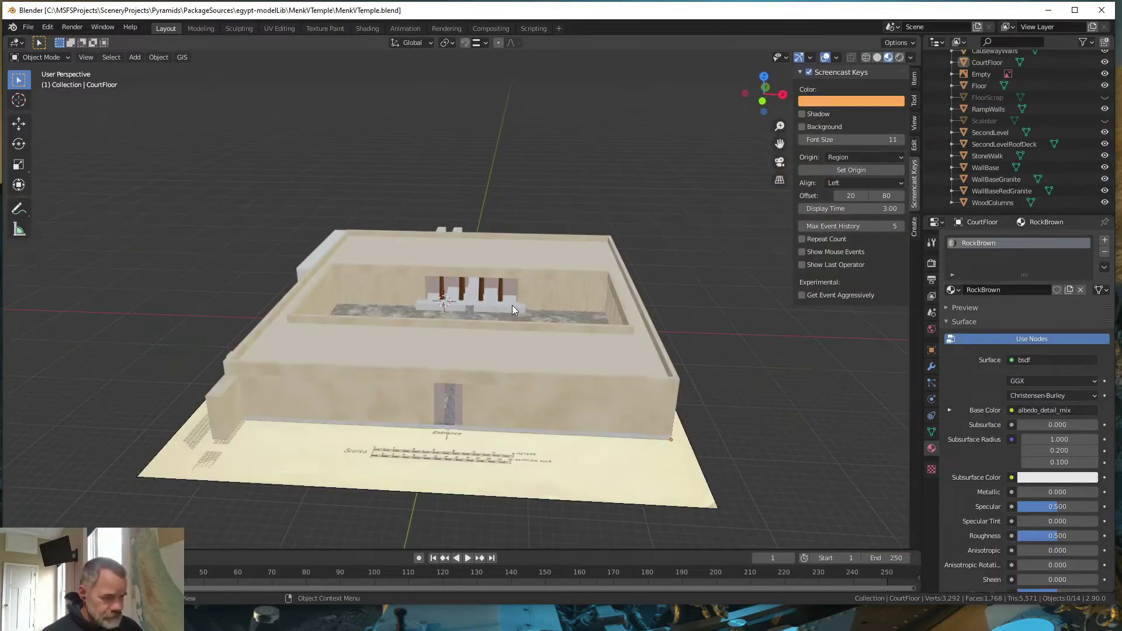
pyautogui.press('KP_Decimal')
pyautogui.press('s')
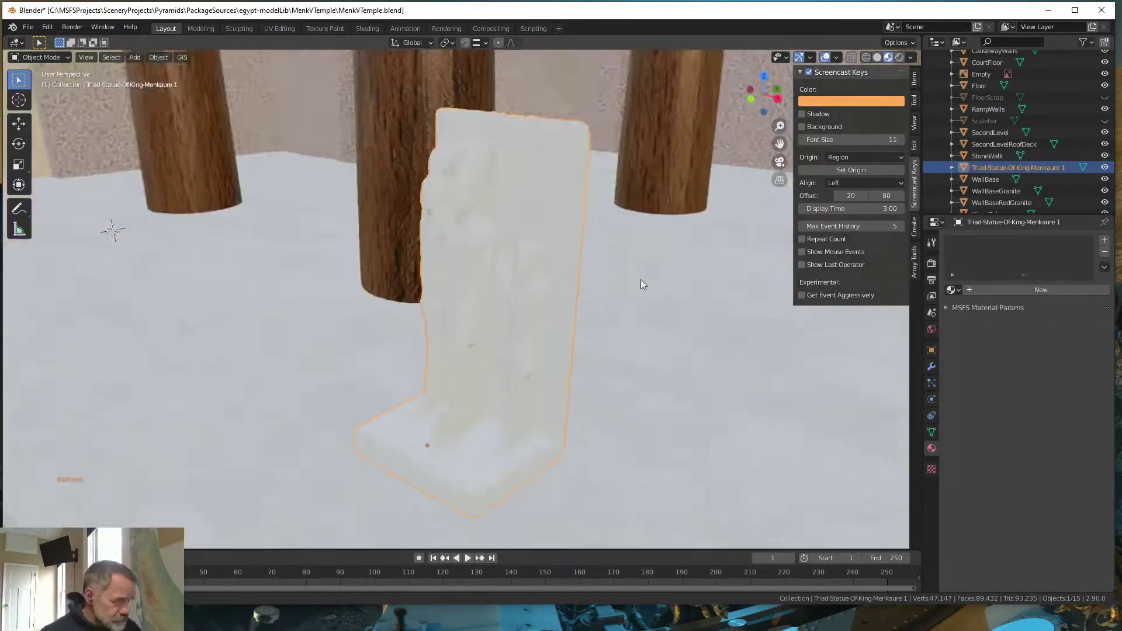
# Give the statue a new BlackStone material with Metallic set to 0
pyautogui.click(573, 447)
pyautogui.scroll(-5, 611, 465)
pyautogui.click(1040, 289)
pyautogui.doubleClick(997, 289)
pyautogui.write('BlackStone')
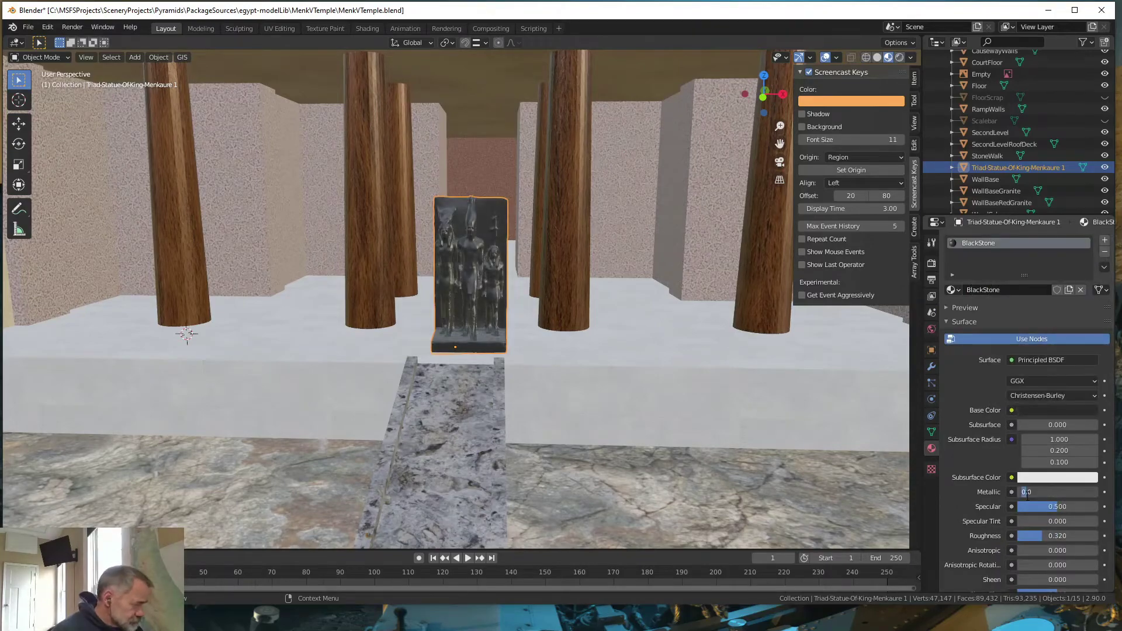
pyautogui.press('Return')
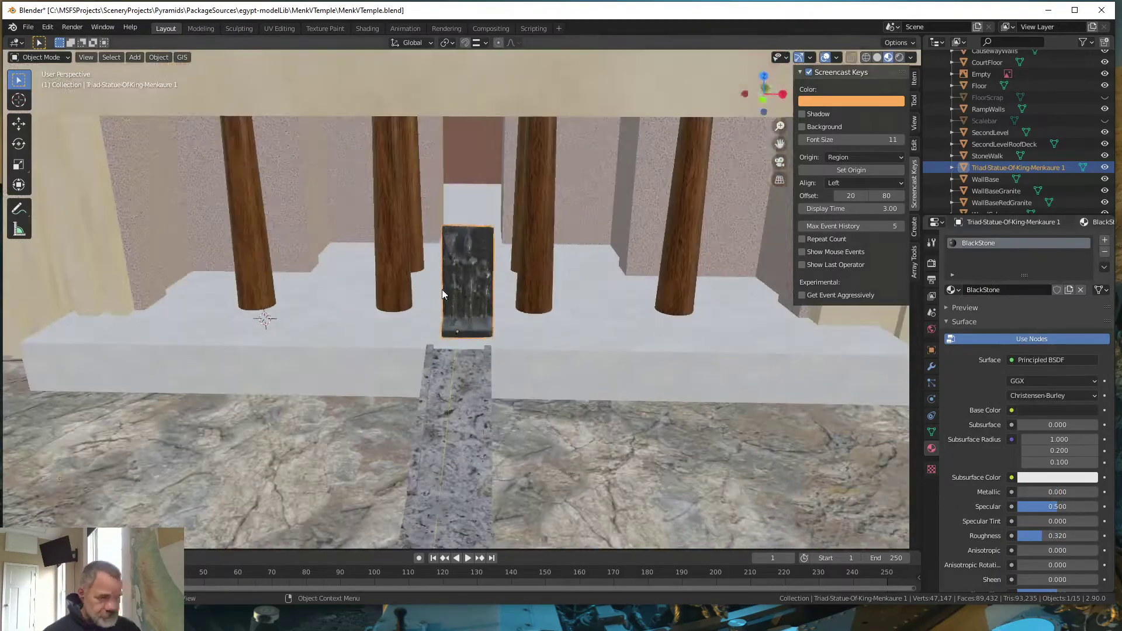
# Check the statue among the pillars and save MenkVTemple.blend
pyautogui.moveTo(442, 290); pyautogui.dragTo(608, 329, button='middle')
pyautogui.scroll(-10, 613, 327)
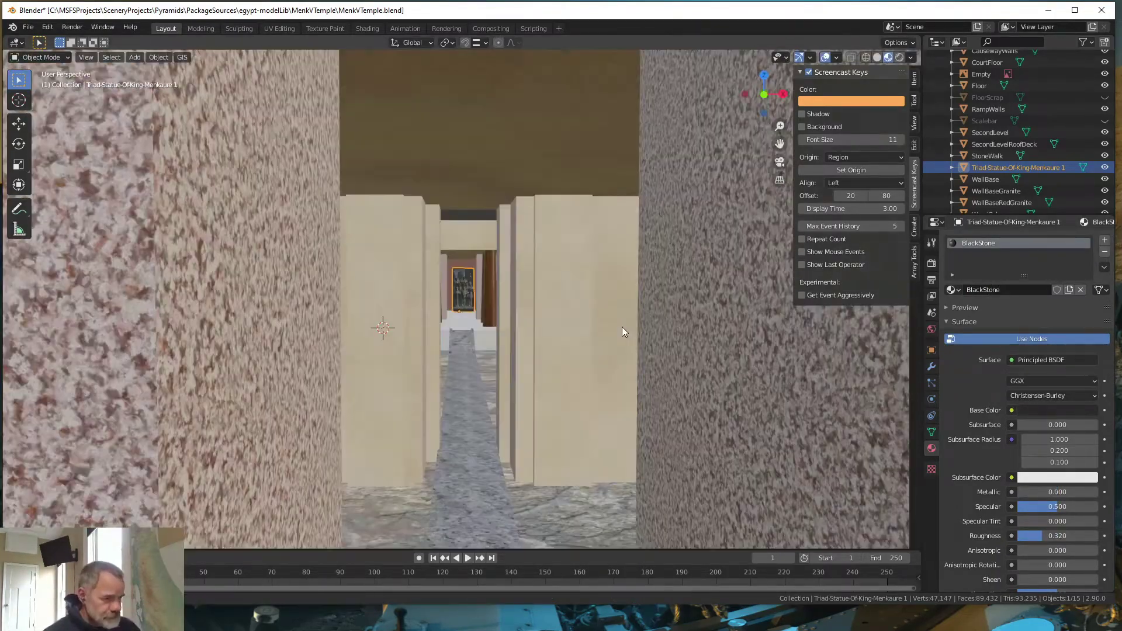
pyautogui.click(28, 27)
pyautogui.click(35, 105)
# Export all temple objects as MenkVTemple glTF and load the Pyramids project into the package tool
pyautogui.click(28, 27)
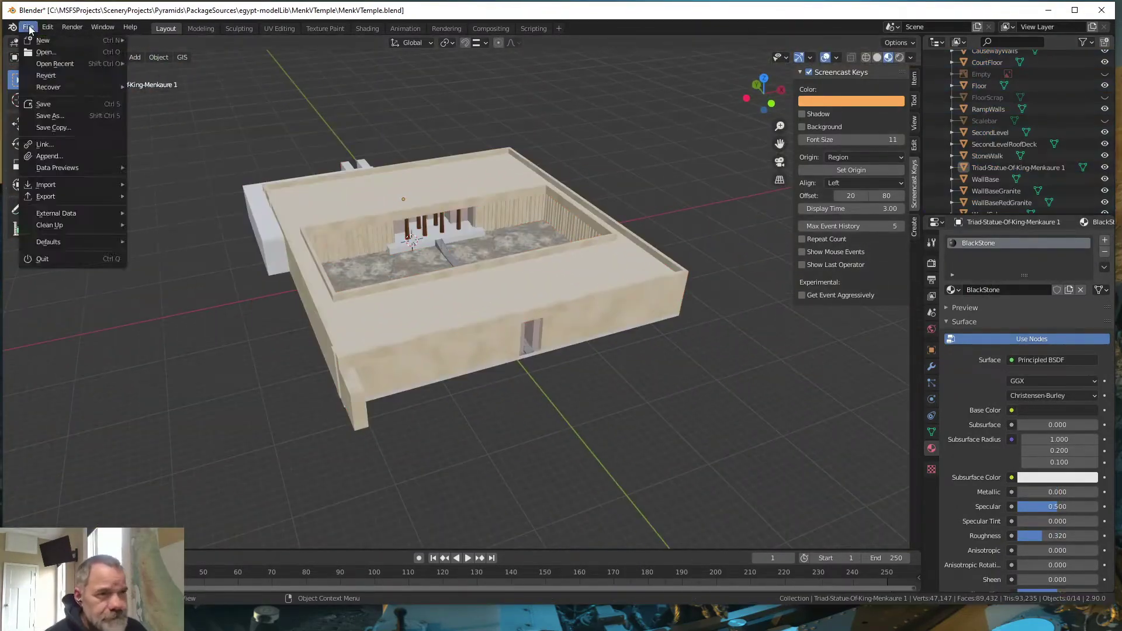
pyautogui.press('a')
pyautogui.click(28, 27)
pyautogui.click(193, 292)
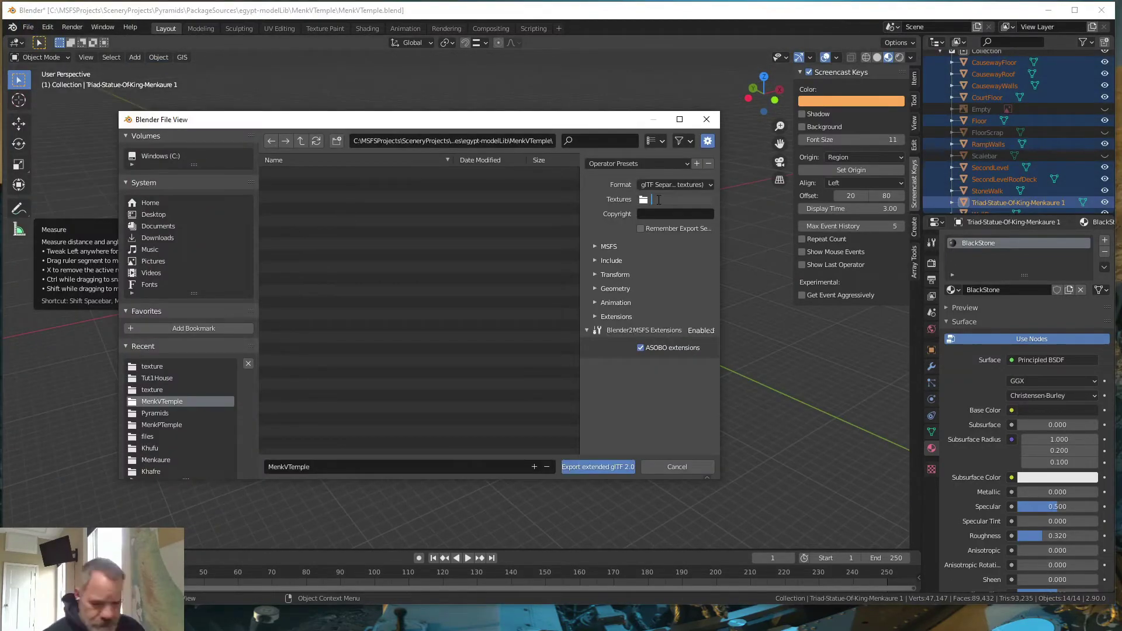
pyautogui.click(592, 467)
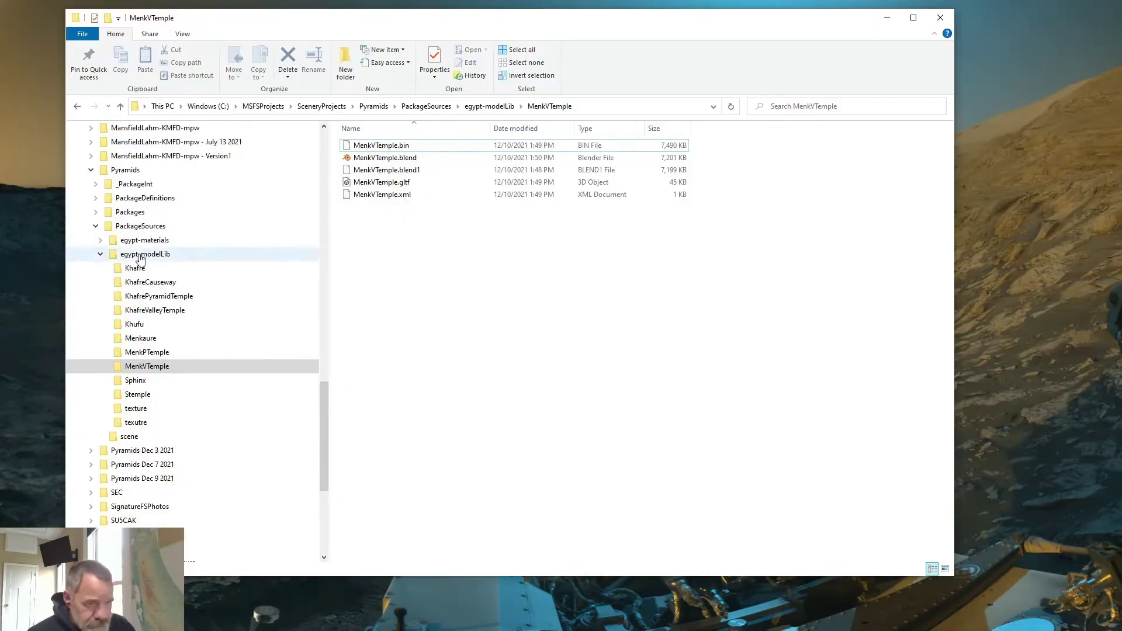
pyautogui.click(374, 106)
pyautogui.moveTo(374, 207); pyautogui.dragTo(381, 194)
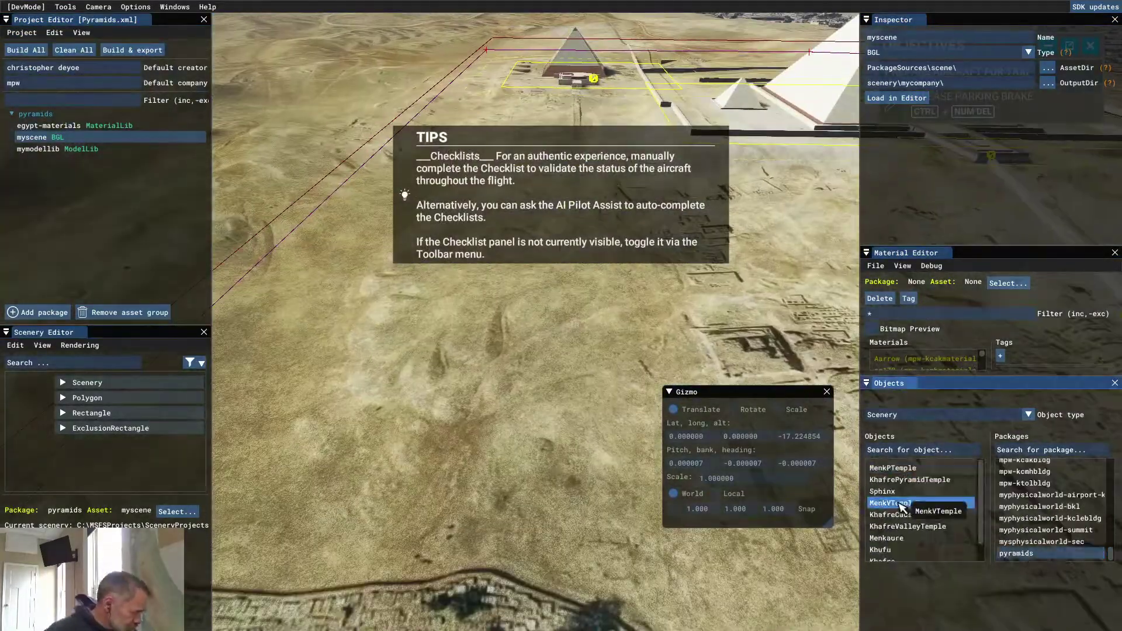
# Add MenkVTemple from the Objects list at Giza and fly the camera into its corridor
pyautogui.doubleClick(900, 506)
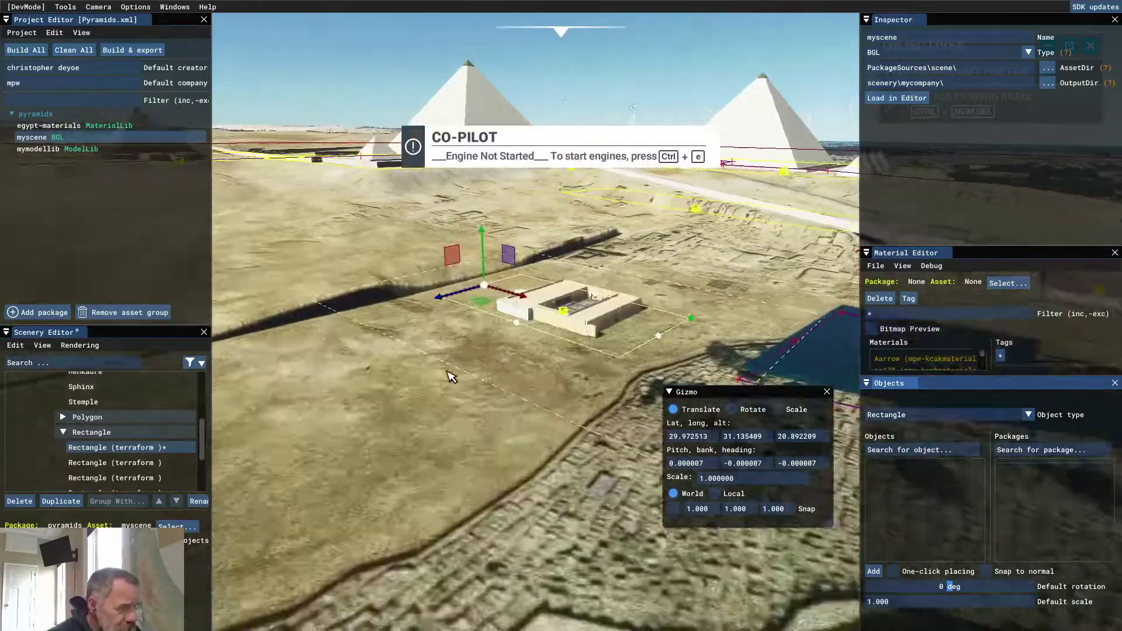
pyautogui.moveTo(450, 376); pyautogui.dragTo(212, 159, button='right')
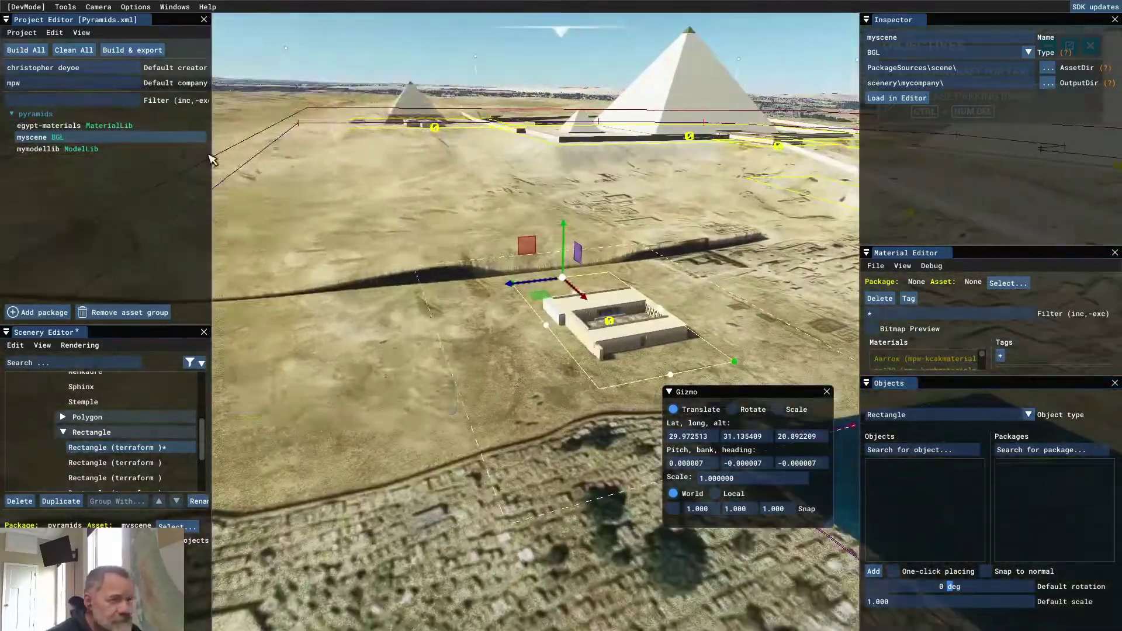
pyautogui.click(450, 67)
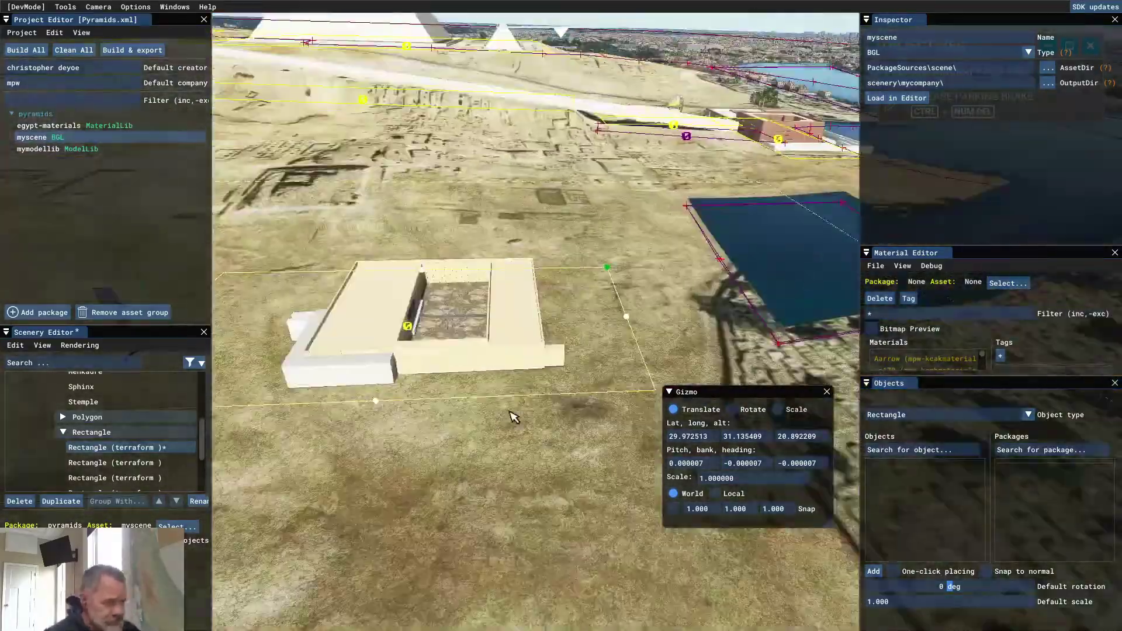
pyautogui.press('w')
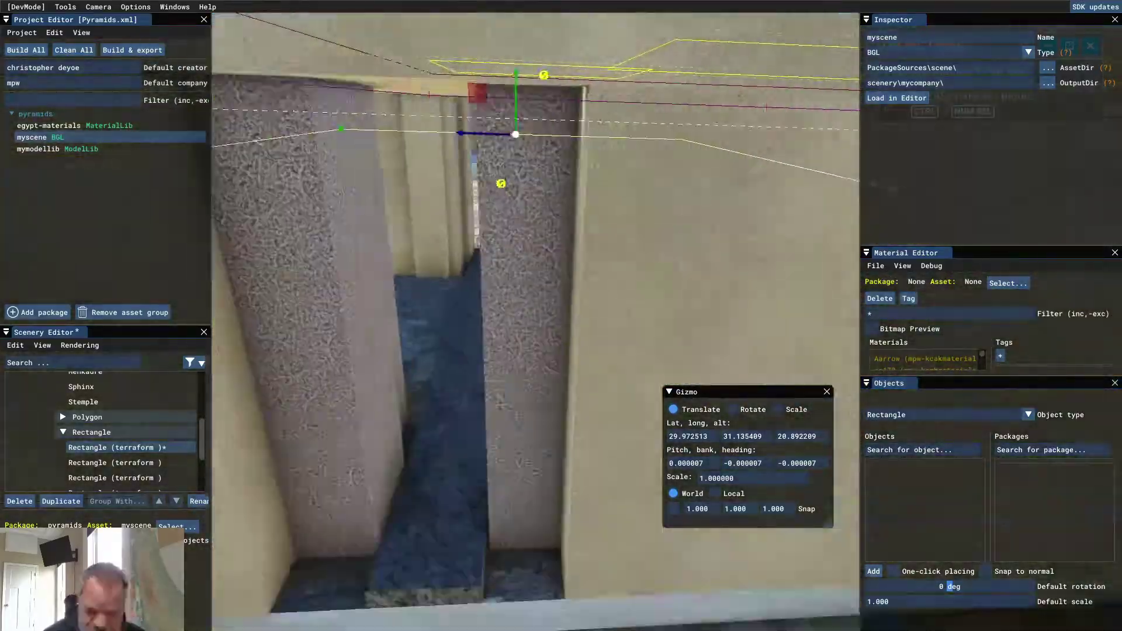
# Lift the camera above the temple, select the pyramids package and show its console log
pyautogui.press('r')
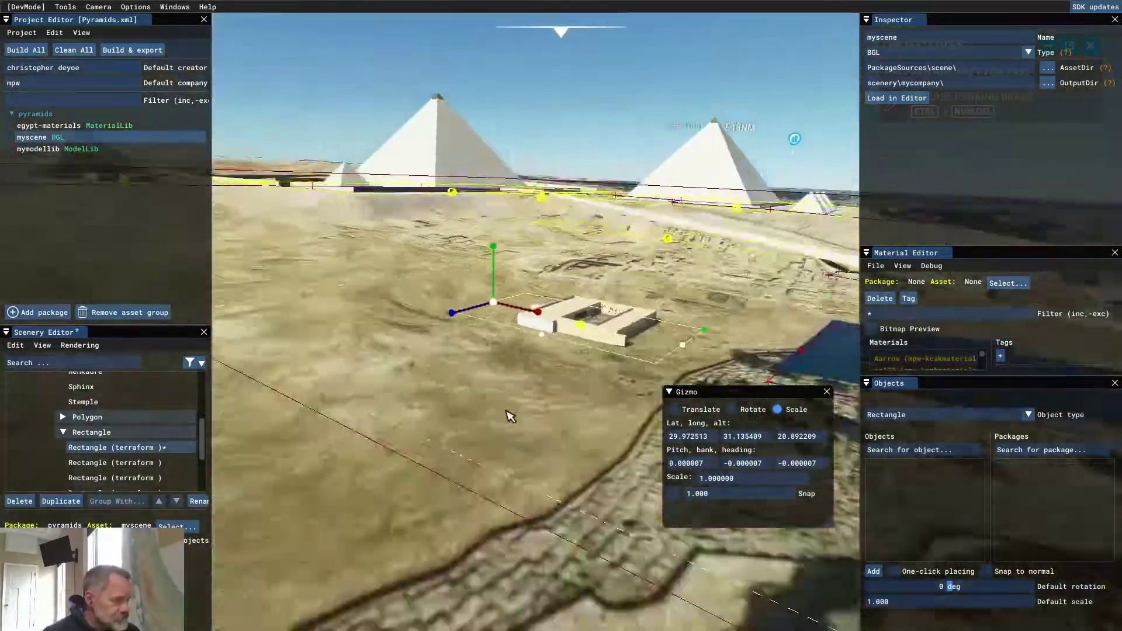
pyautogui.click(35, 113)
pyautogui.click(891, 234)
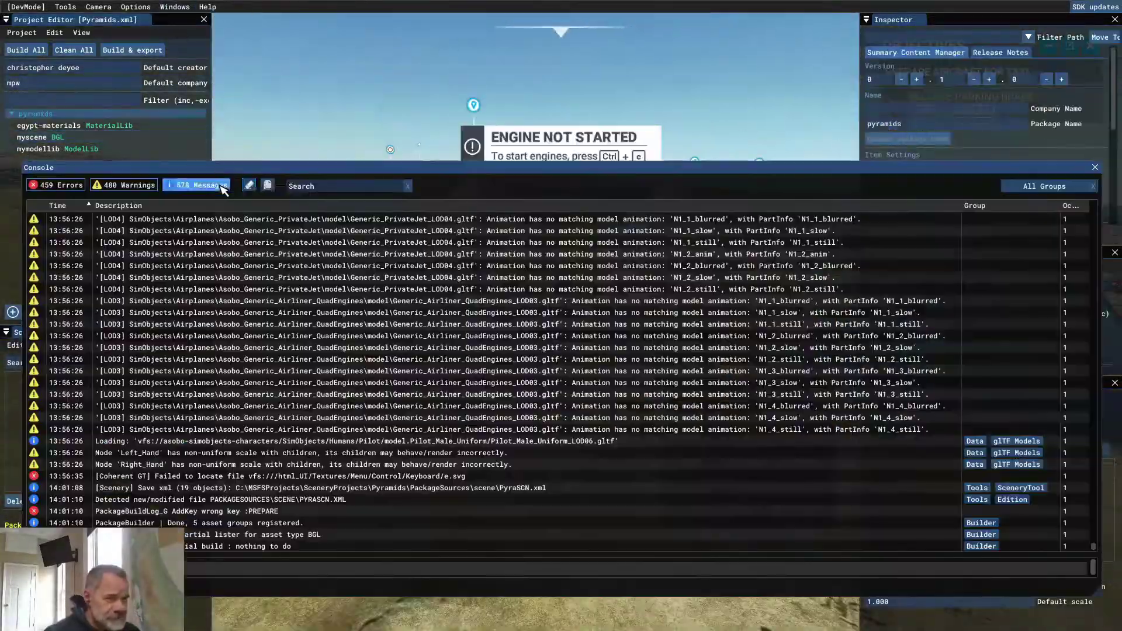